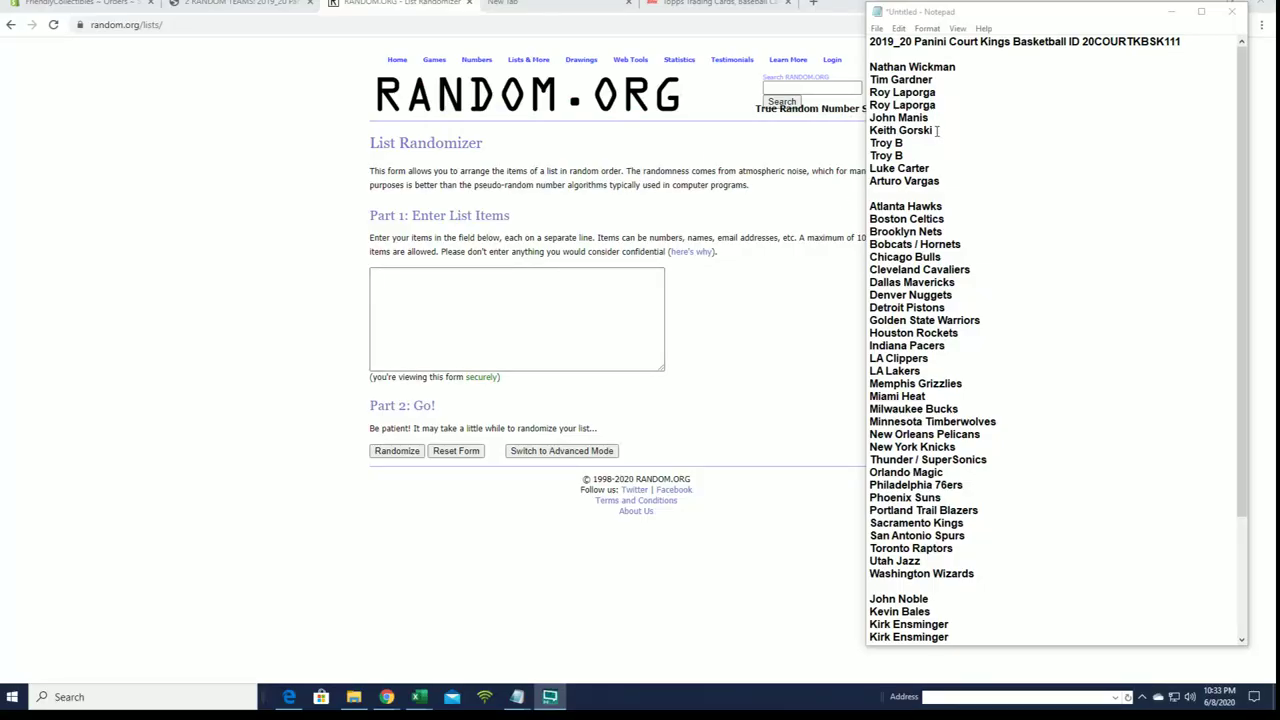
Copy the block of owner names below the team list in Notepad
mouse_move(870, 67)
mouse_down()
mouse_move(968, 78)
mouse_move(972, 182)
mouse_up()
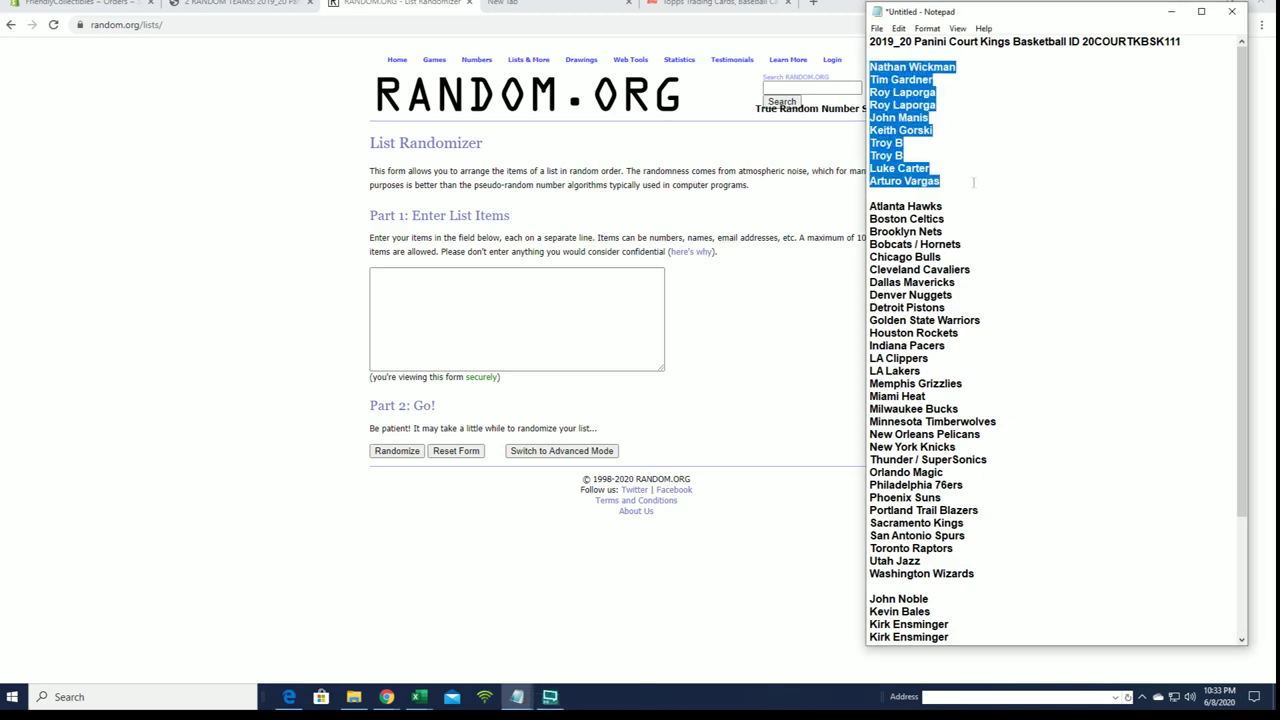
click(998, 186)
scroll(932, 282, down, 4)
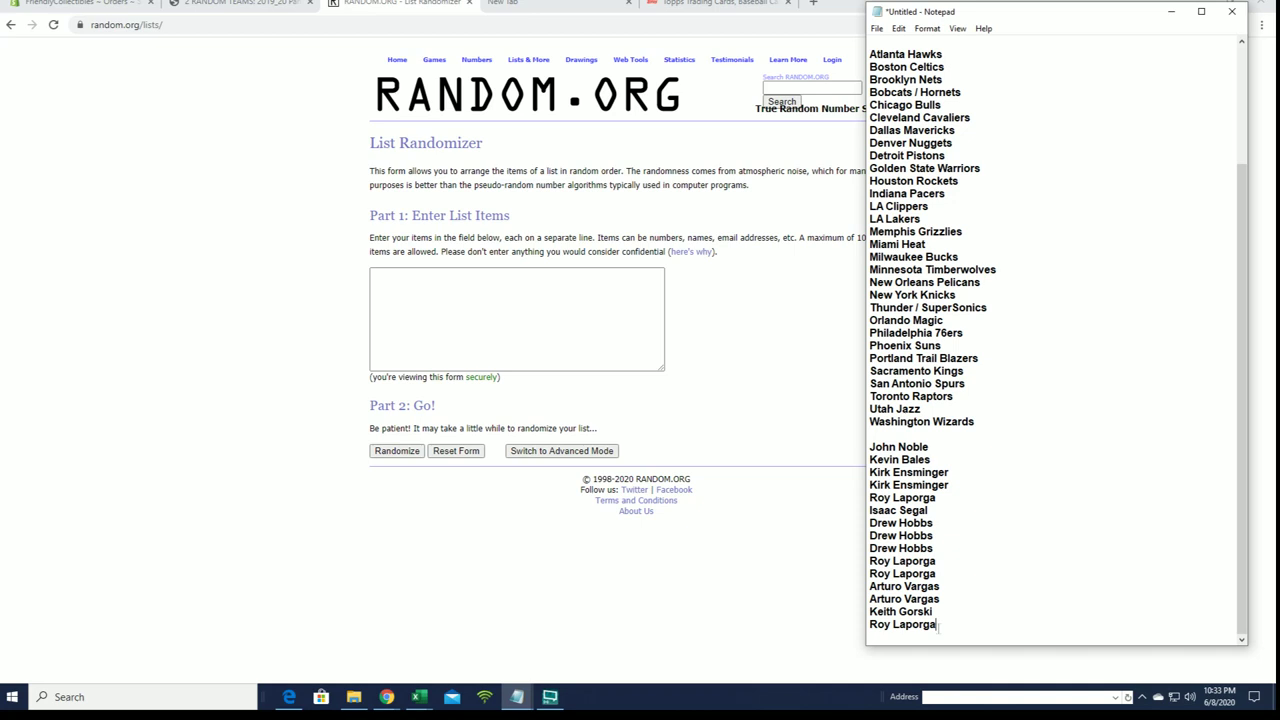
drag(938, 626, 872, 446)
right_click(877, 448)
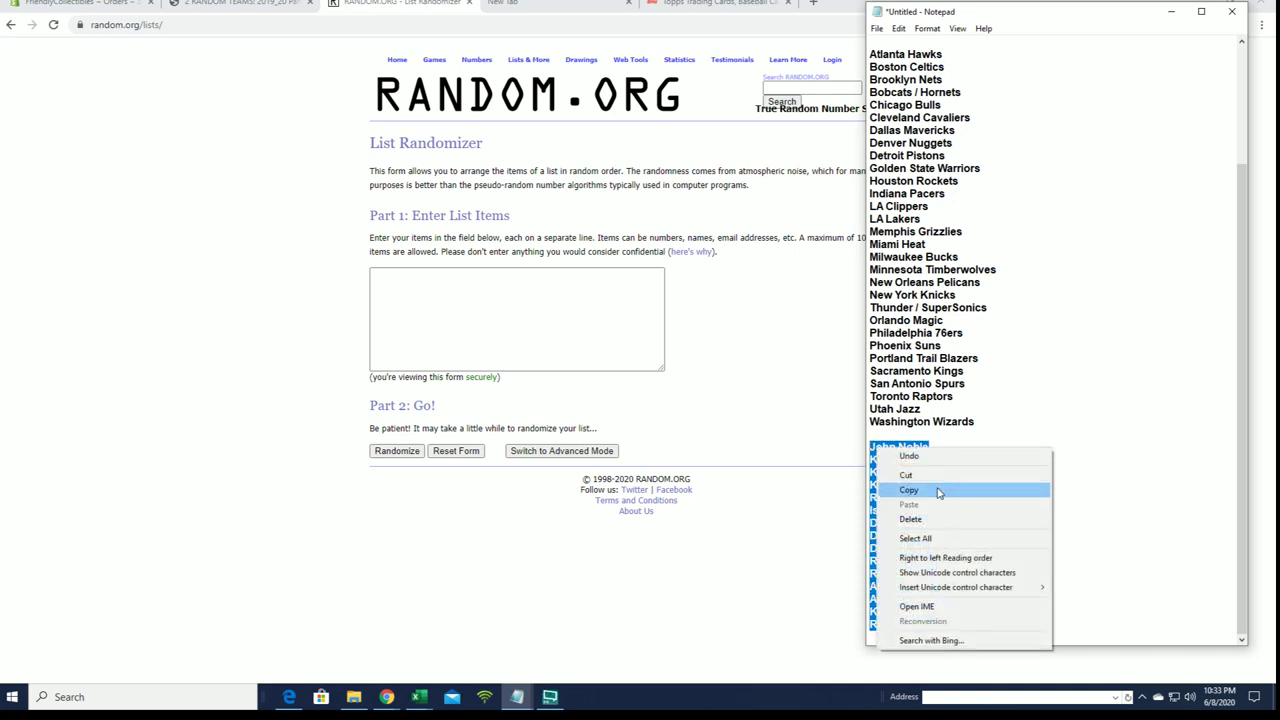
click(939, 492)
click(430, 308)
Paste the 15 names into the List Randomizer and shuffle them seven times
right_click(430, 310)
click(472, 415)
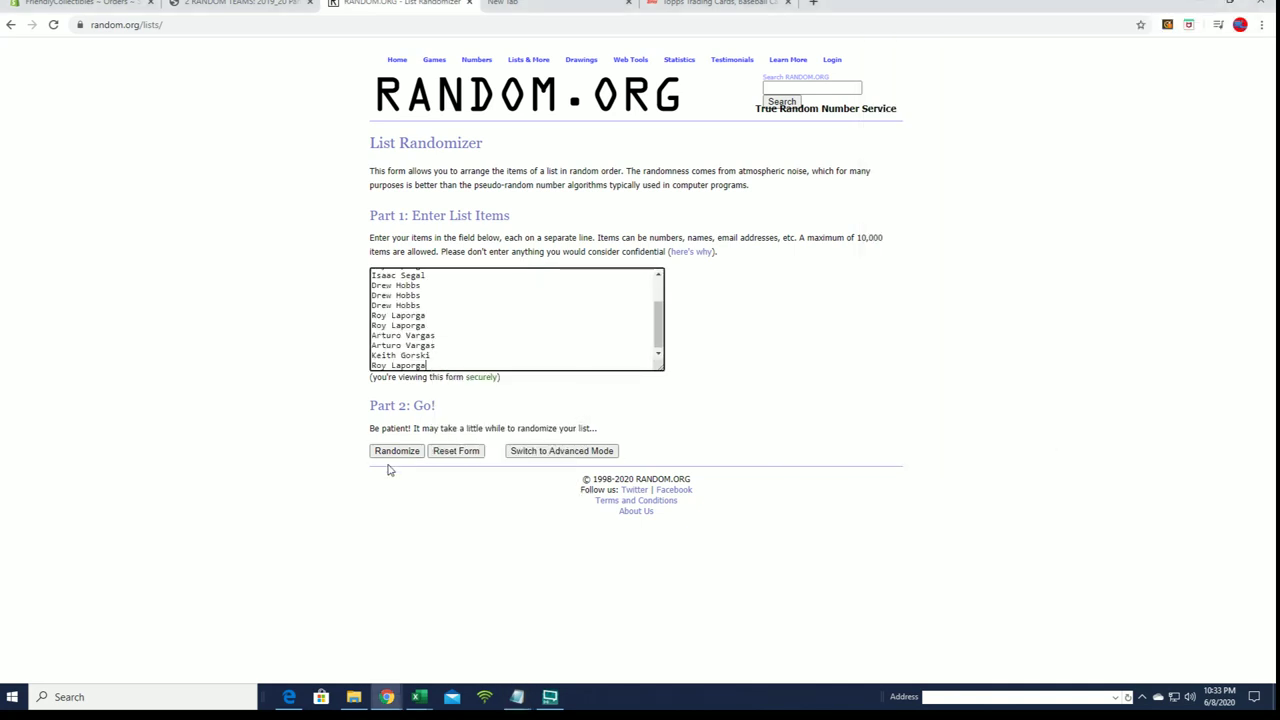
click(379, 455)
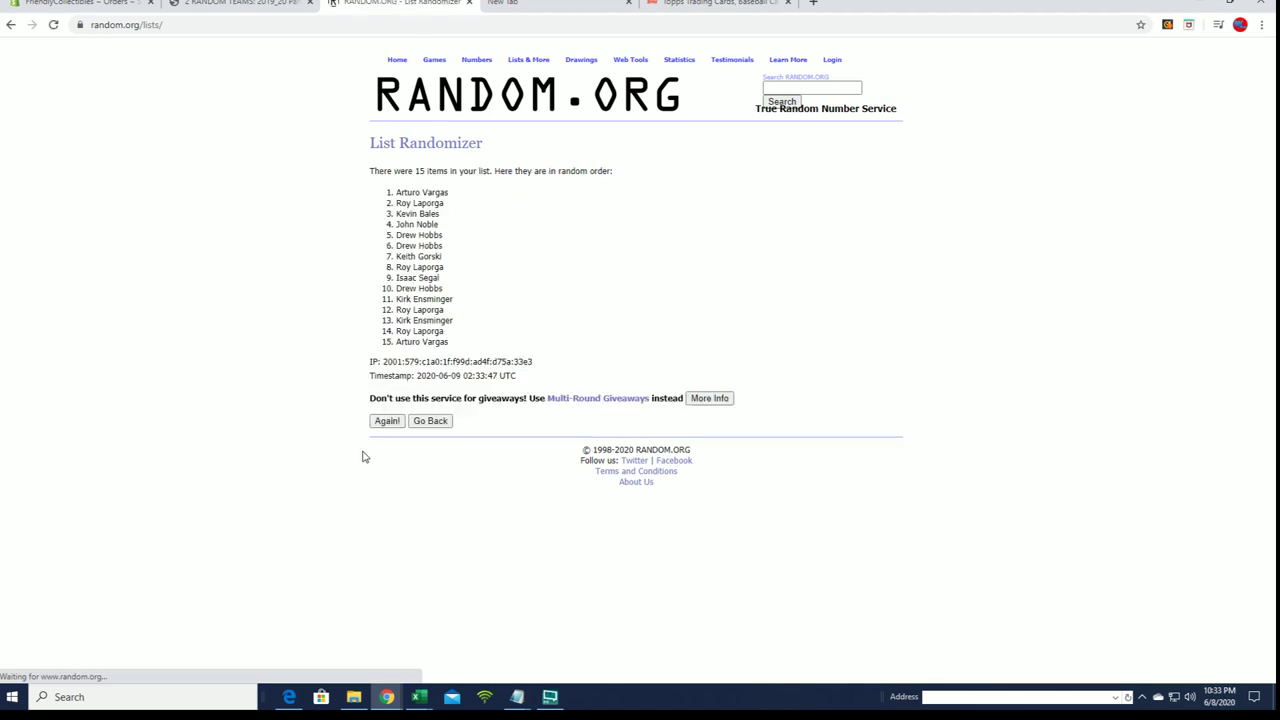
click(378, 424)
click(379, 444)
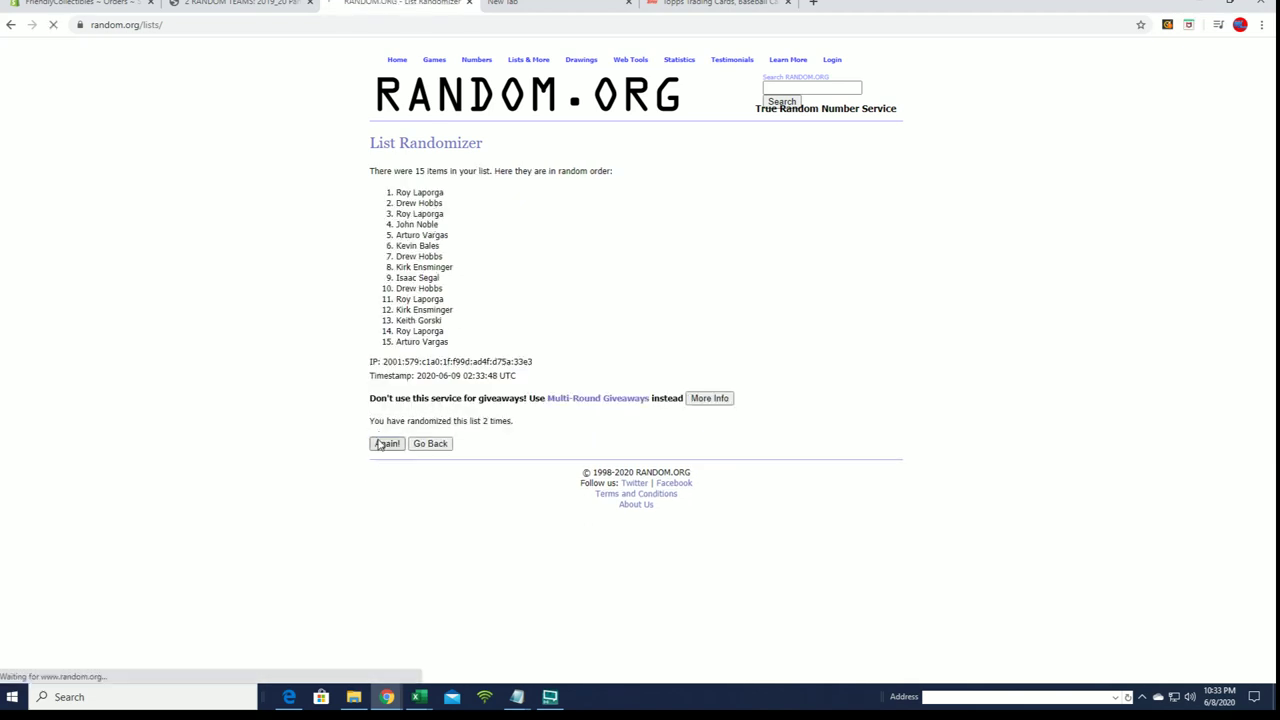
click(379, 444)
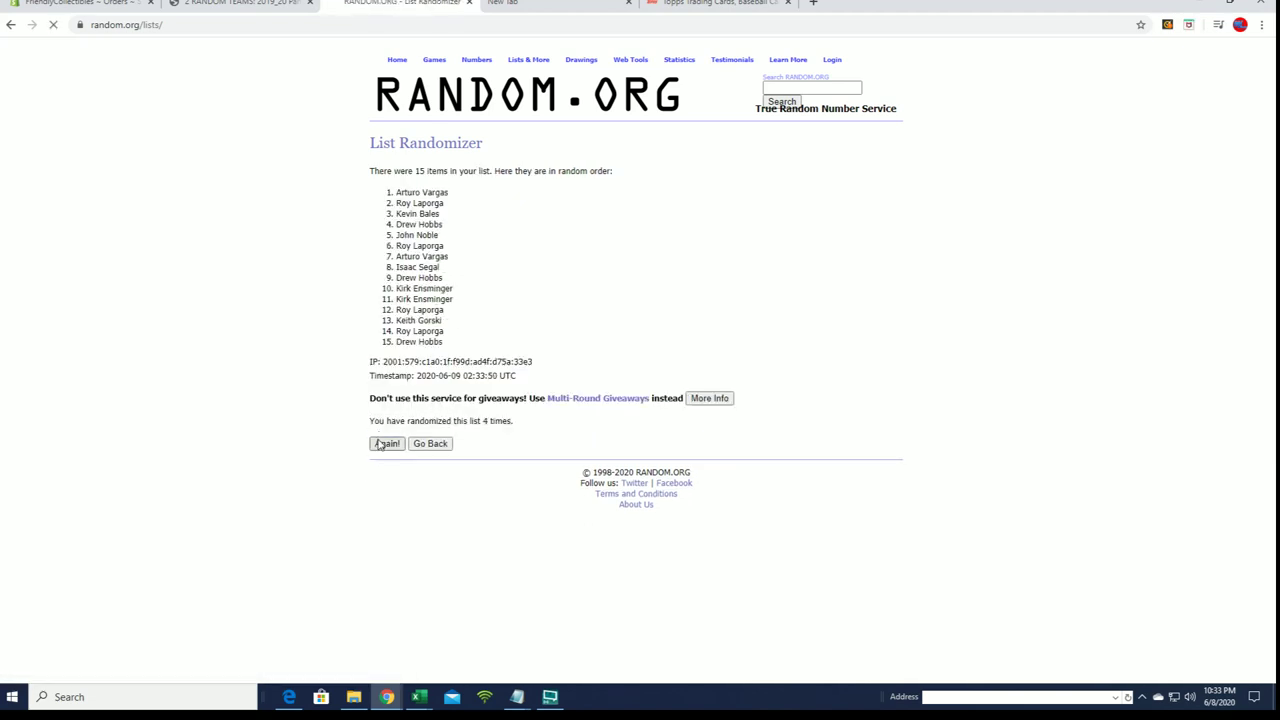
click(379, 444)
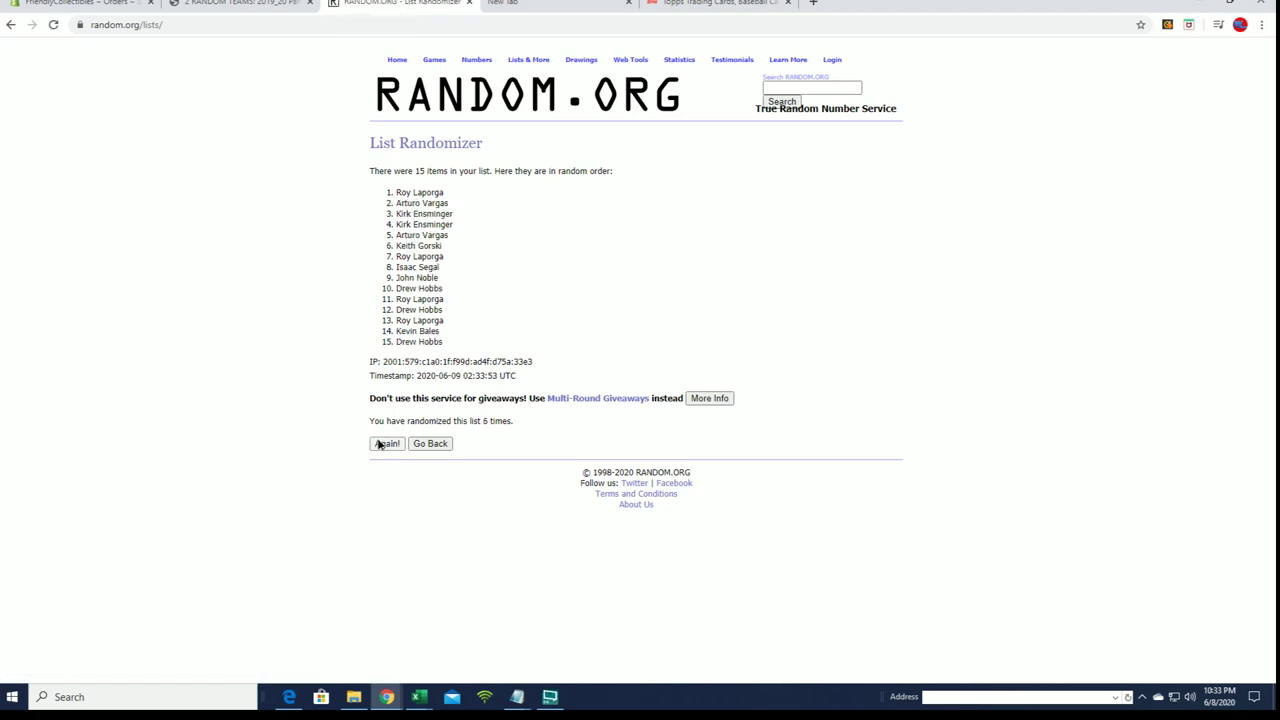
click(379, 444)
Copy the first six names of the shuffled list
mouse_move(396, 192)
mouse_down()
mouse_move(451, 198)
mouse_move(468, 246)
mouse_up()
right_click(444, 244)
click(449, 251)
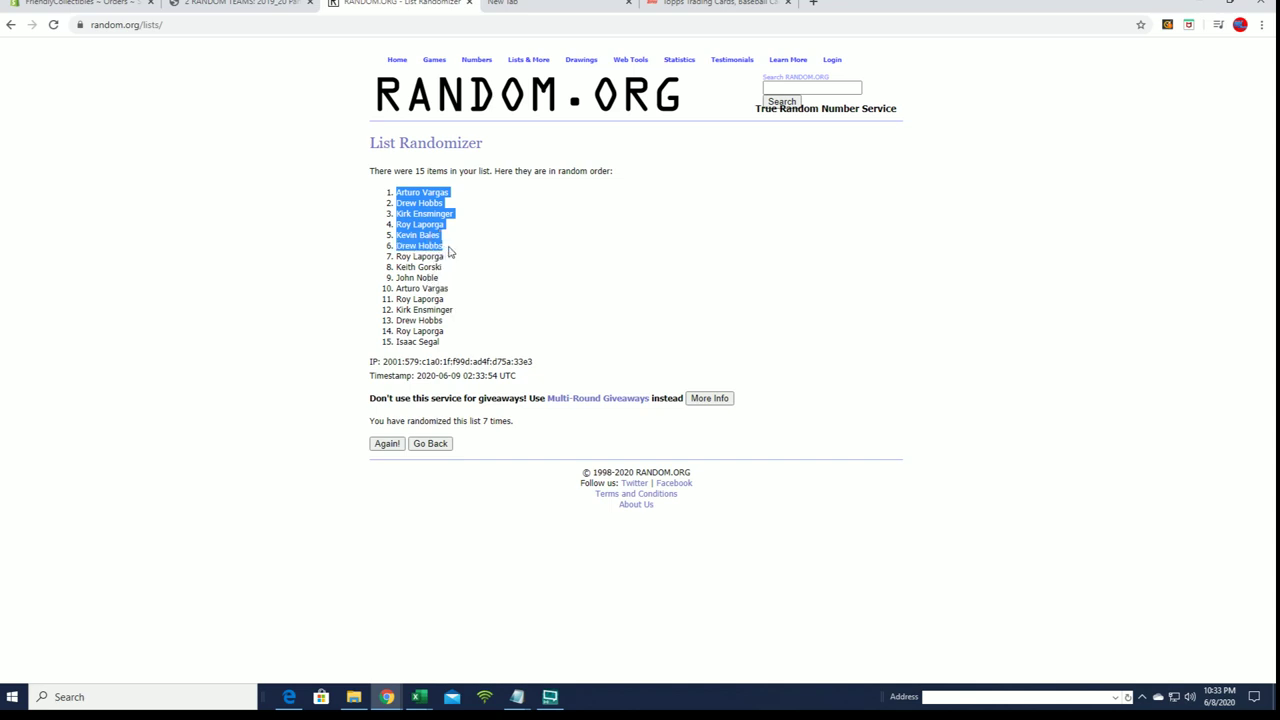
Zoom the Chrome page in two levels
click(1260, 27)
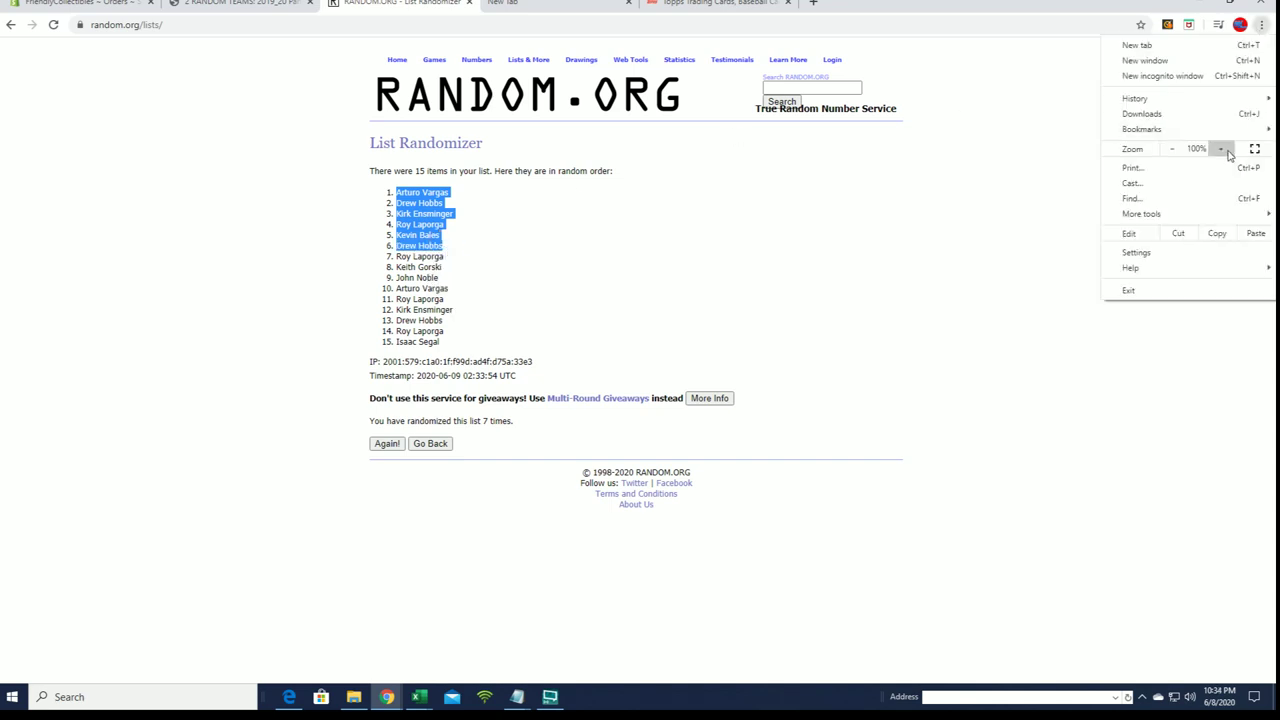
click(1228, 153)
click(1228, 153)
click(786, 291)
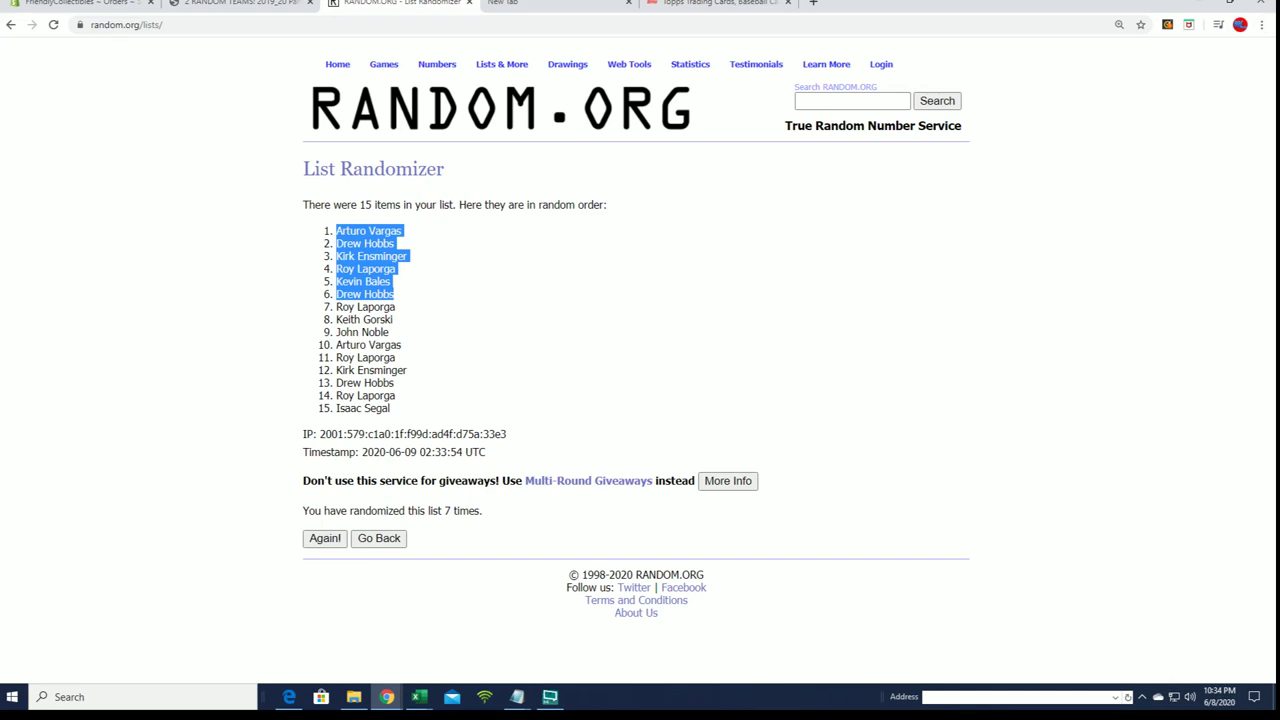
Delete the old block of names below the team list in Notepad
key(alt+Tab)
click(988, 432)
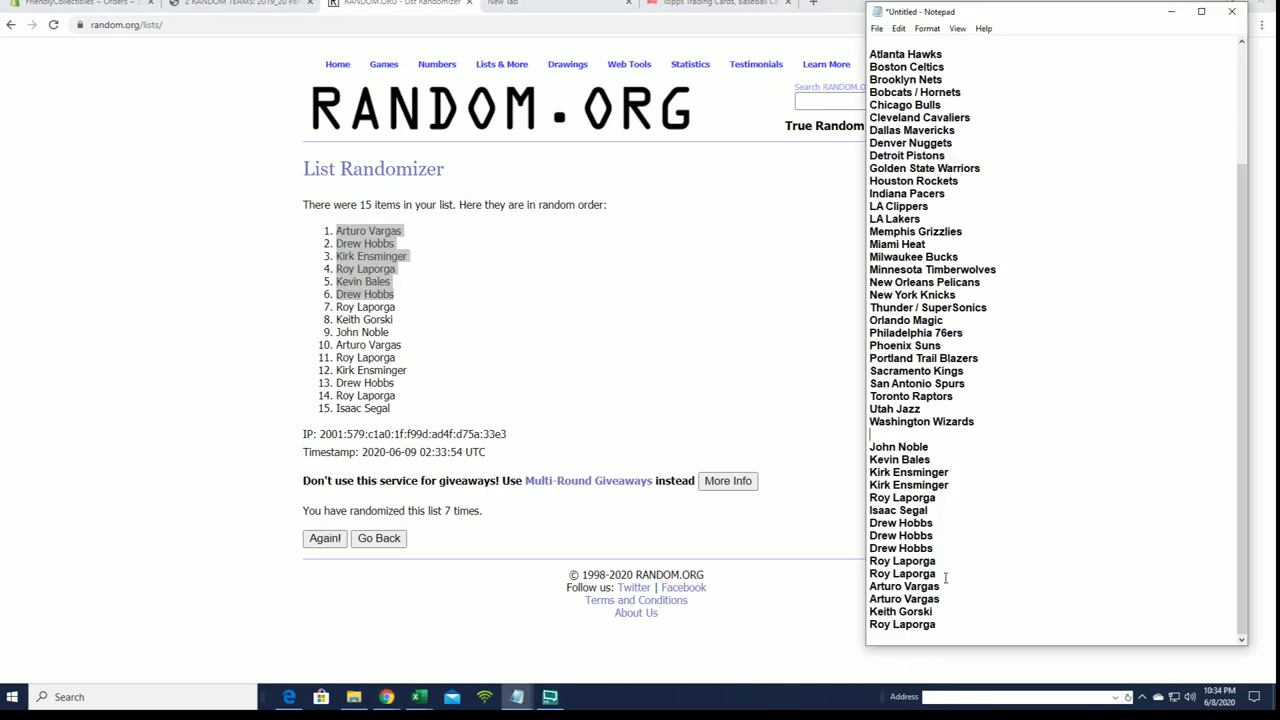
mouse_move(938, 622)
mouse_down()
mouse_move(905, 505)
mouse_move(858, 450)
mouse_up()
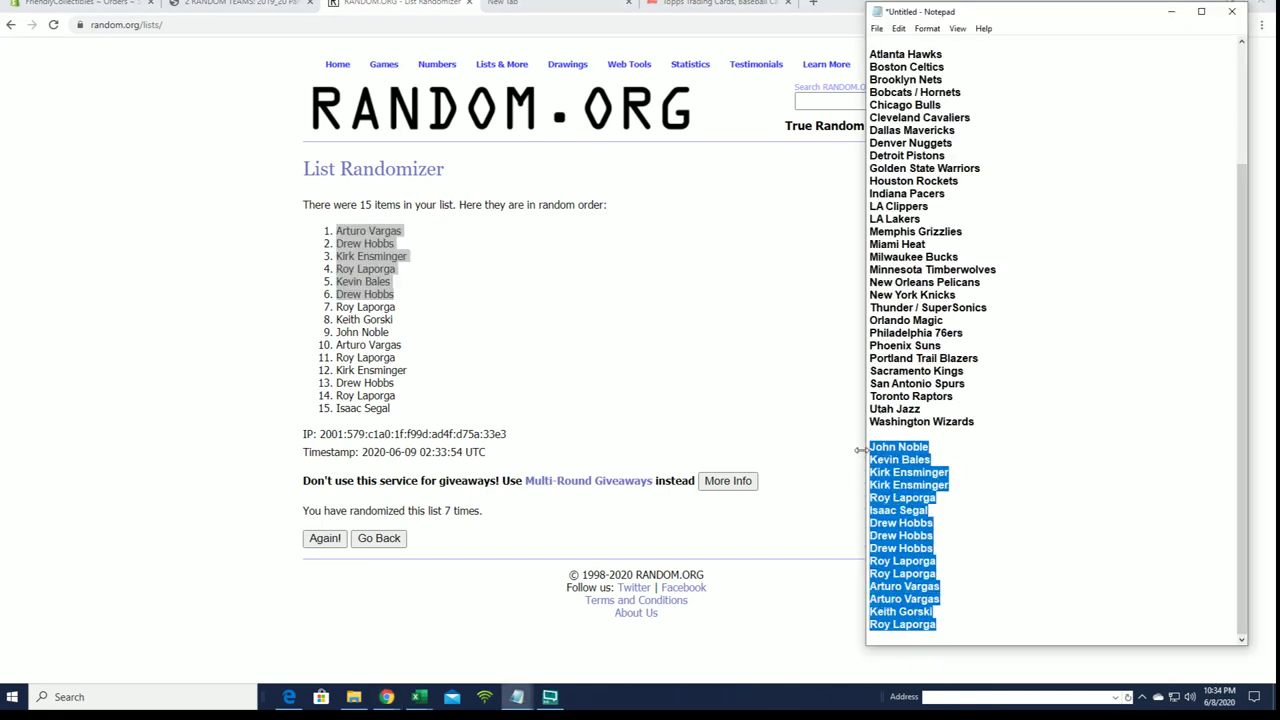
key(Delete)
Paste the six shuffled names after the top names block, closing the other notes unsaved
click(956, 183)
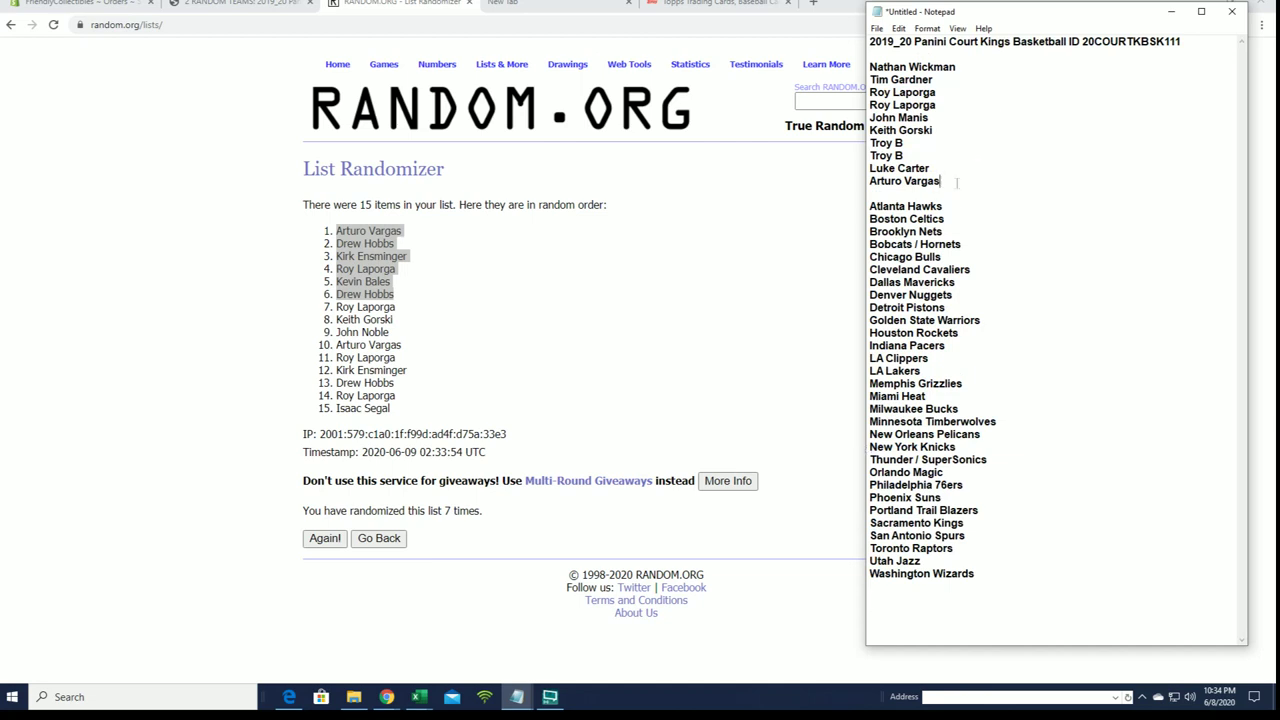
key(Return)
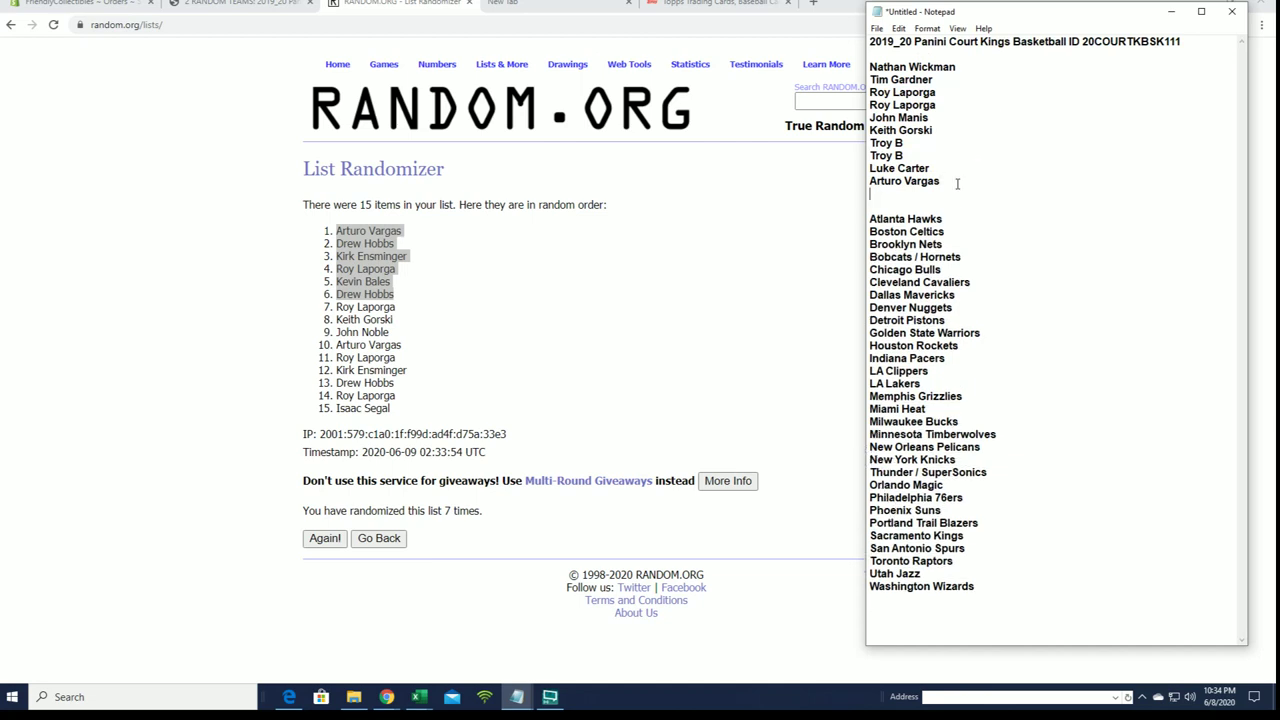
key(ctrl+v)
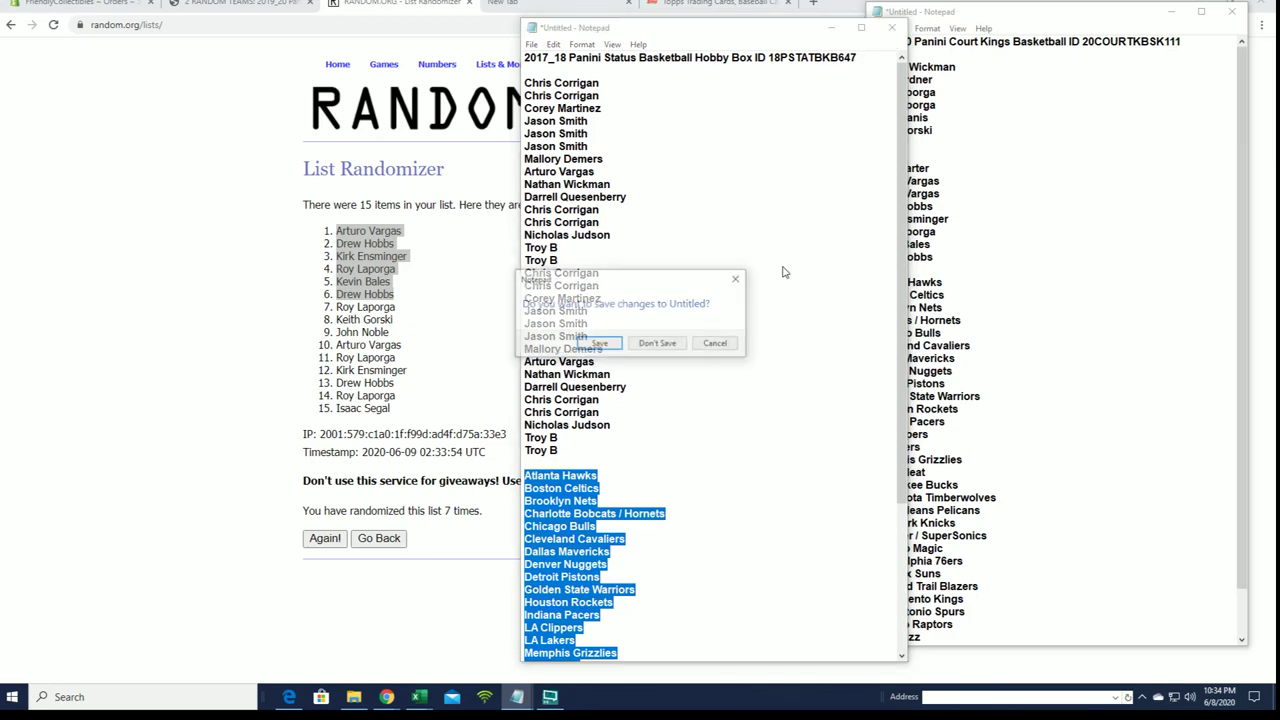
click(657, 343)
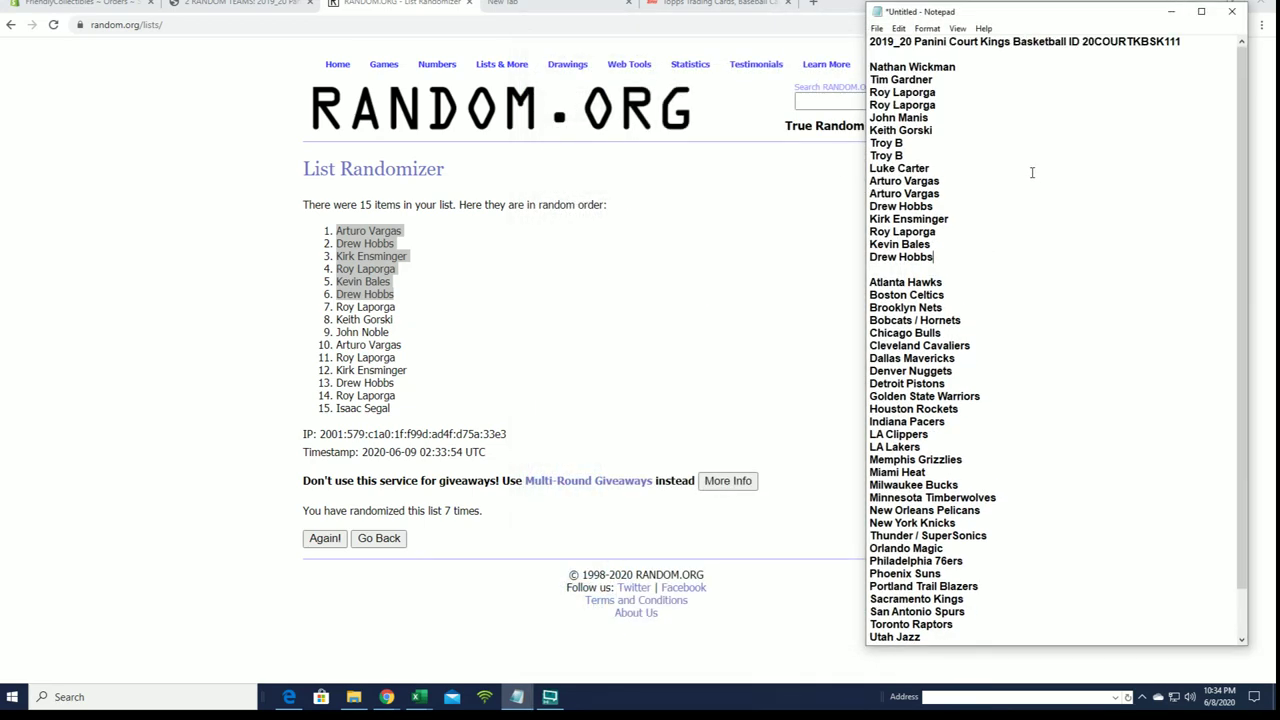
Duplicate the owner-name block by pasting a copy directly below it
drag(934, 257, 866, 66)
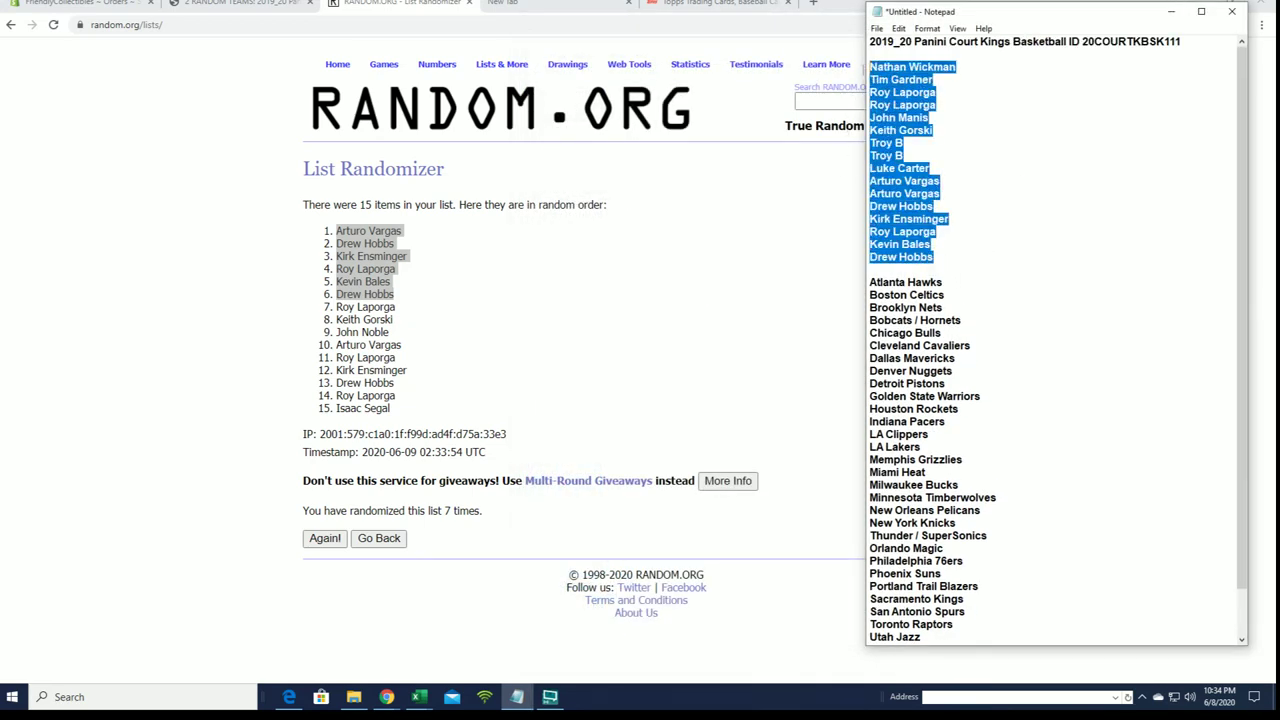
right_click(903, 75)
click(950, 120)
click(977, 253)
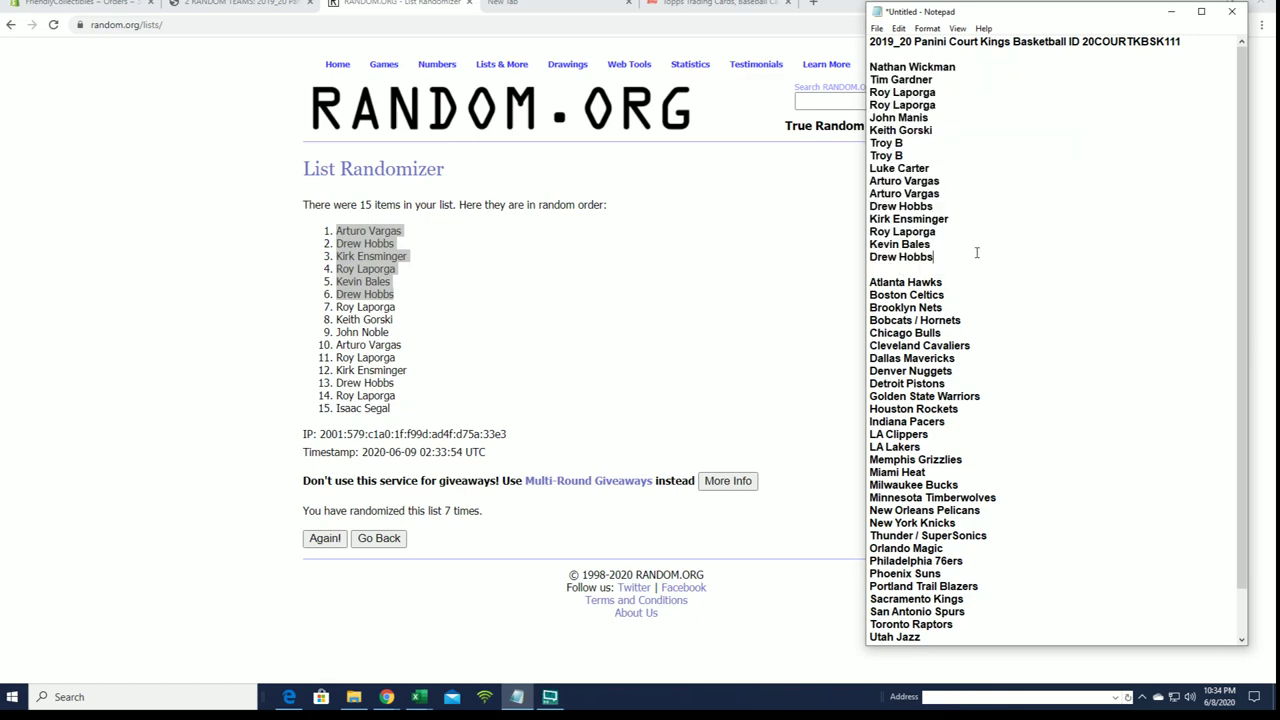
key(Return)
key(ctrl+v)
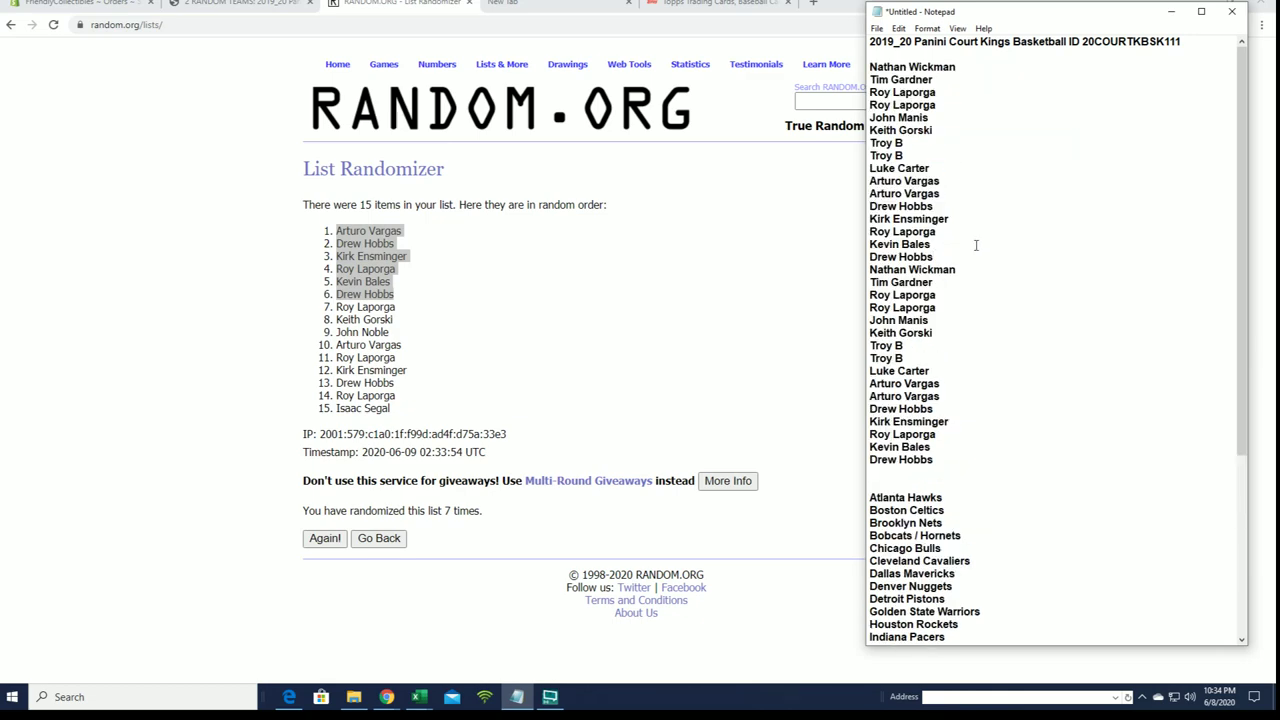
key(ctrl+z)
key(ctrl+v)
scroll(1006, 240, up, 5)
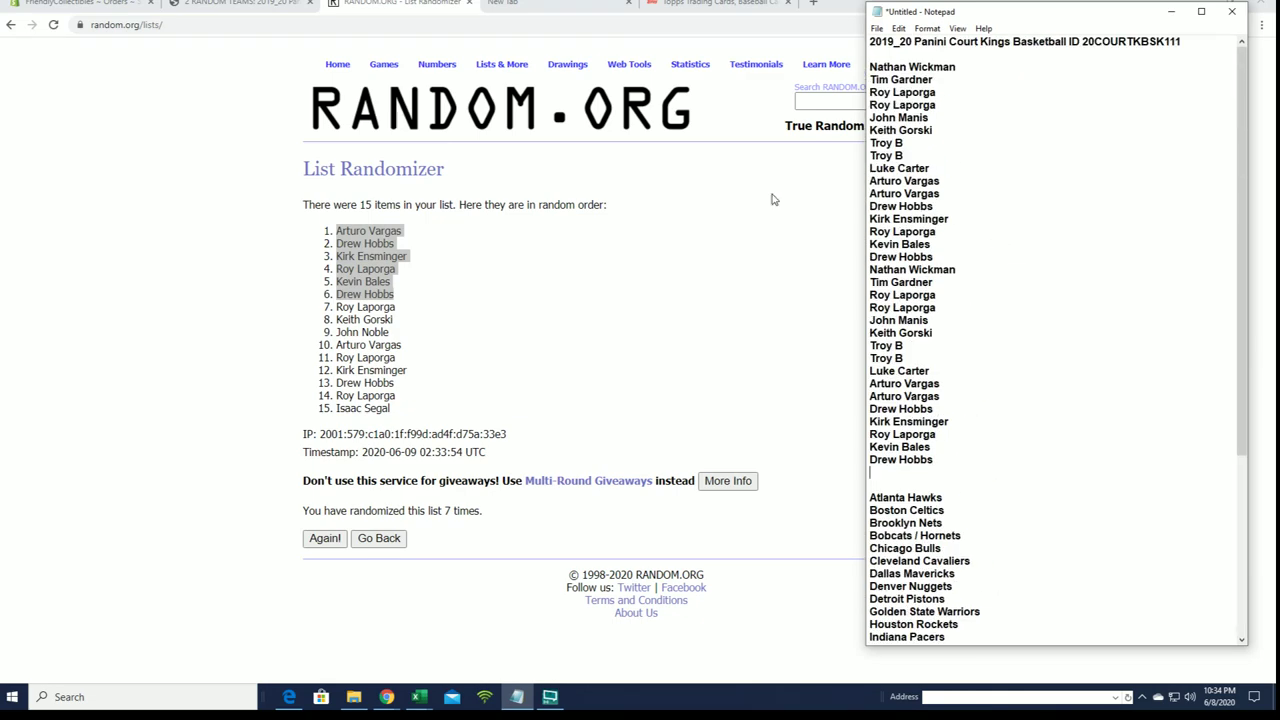
Paste the 32 owner names from Notepad into a blank List Randomizer form
click(516, 87)
click(516, 87)
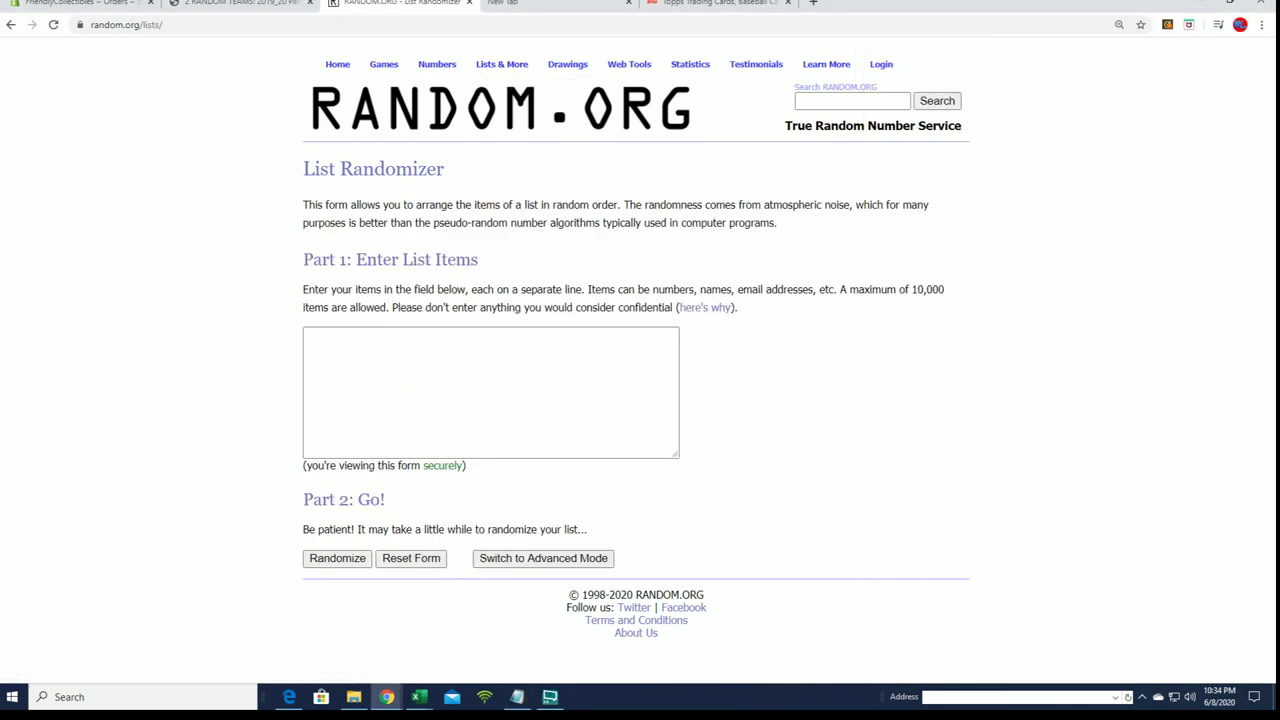
key(alt+Tab)
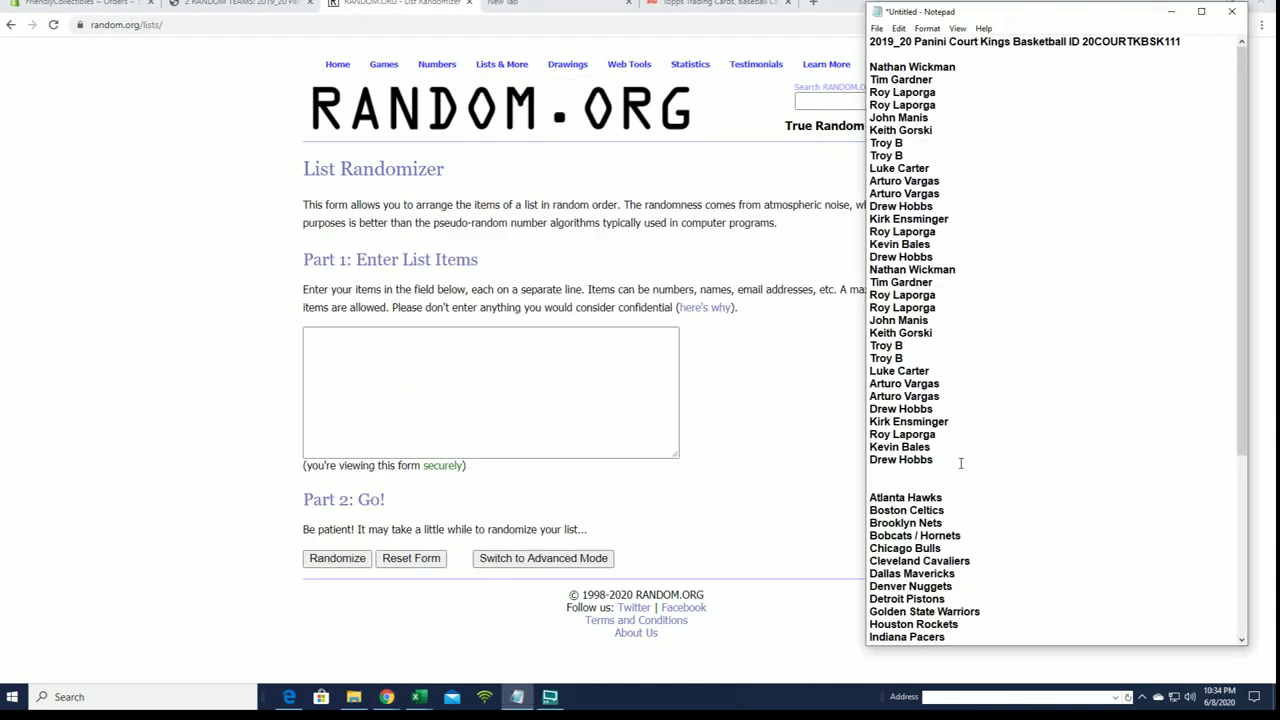
mouse_move(961, 461)
mouse_down()
mouse_move(869, 282)
mouse_move(872, 64)
mouse_move(960, 466)
mouse_move(1004, 468)
mouse_up()
right_click(890, 70)
click(920, 110)
right_click(933, 345)
click(975, 404)
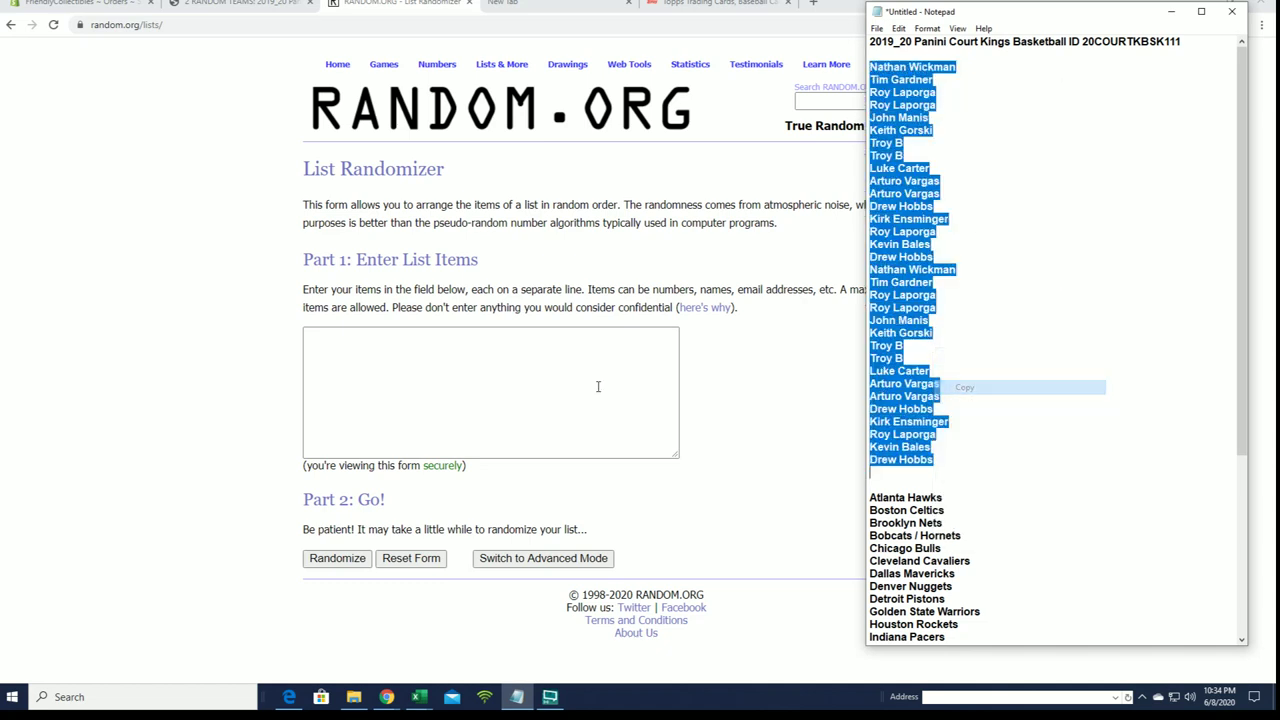
click(597, 386)
right_click(577, 382)
click(602, 477)
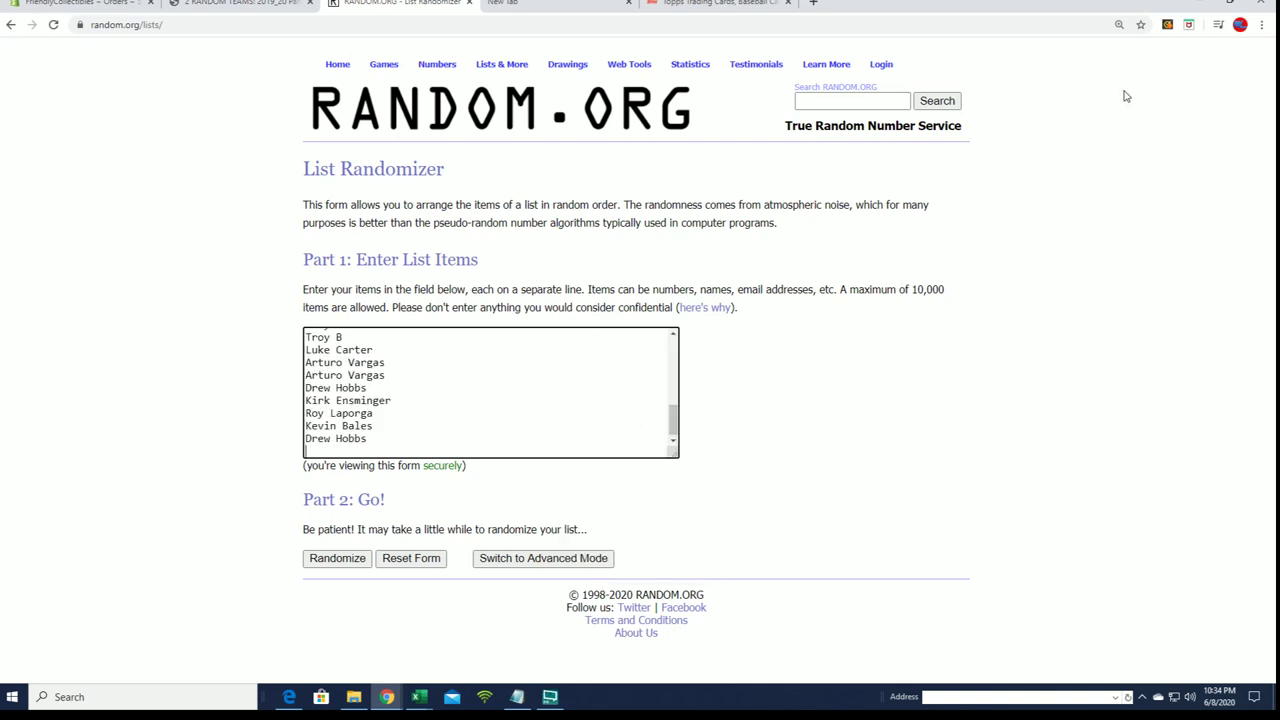
Reset the Chrome page zoom to 100%
click(1260, 25)
click(1172, 148)
click(1172, 148)
click(1095, 399)
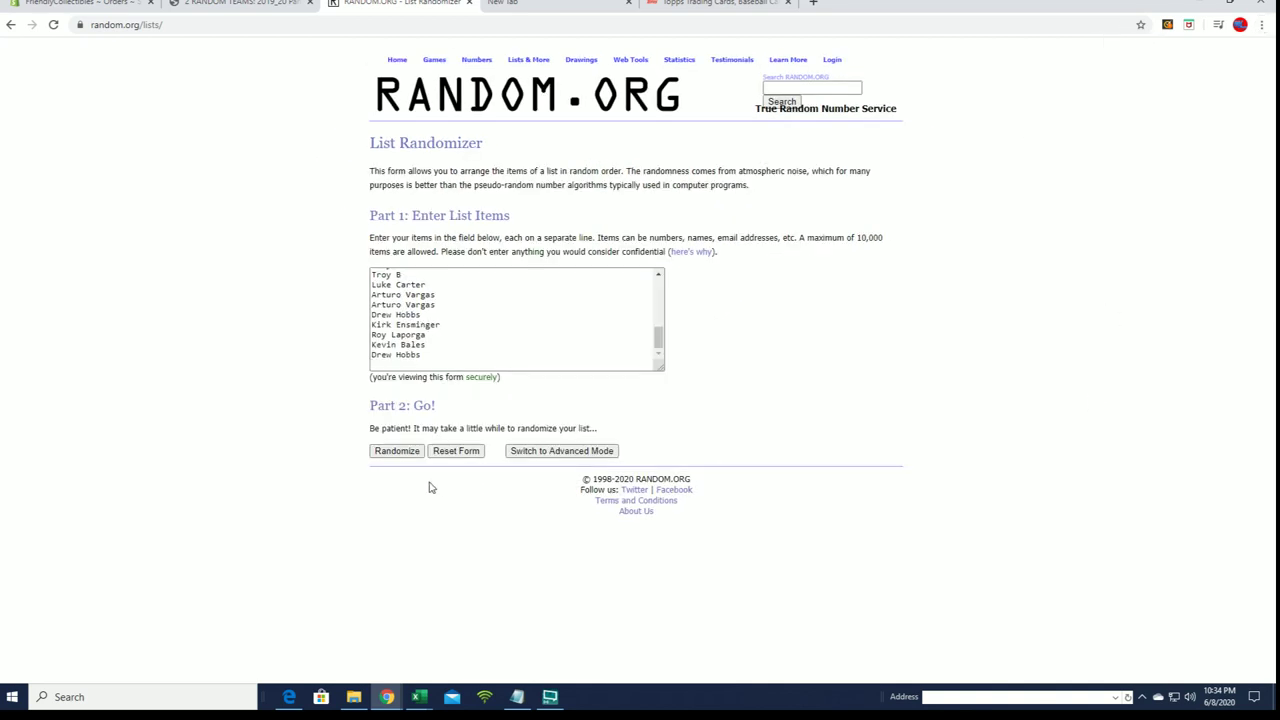
Shuffle the owner list, then reshuffle it once more
click(390, 455)
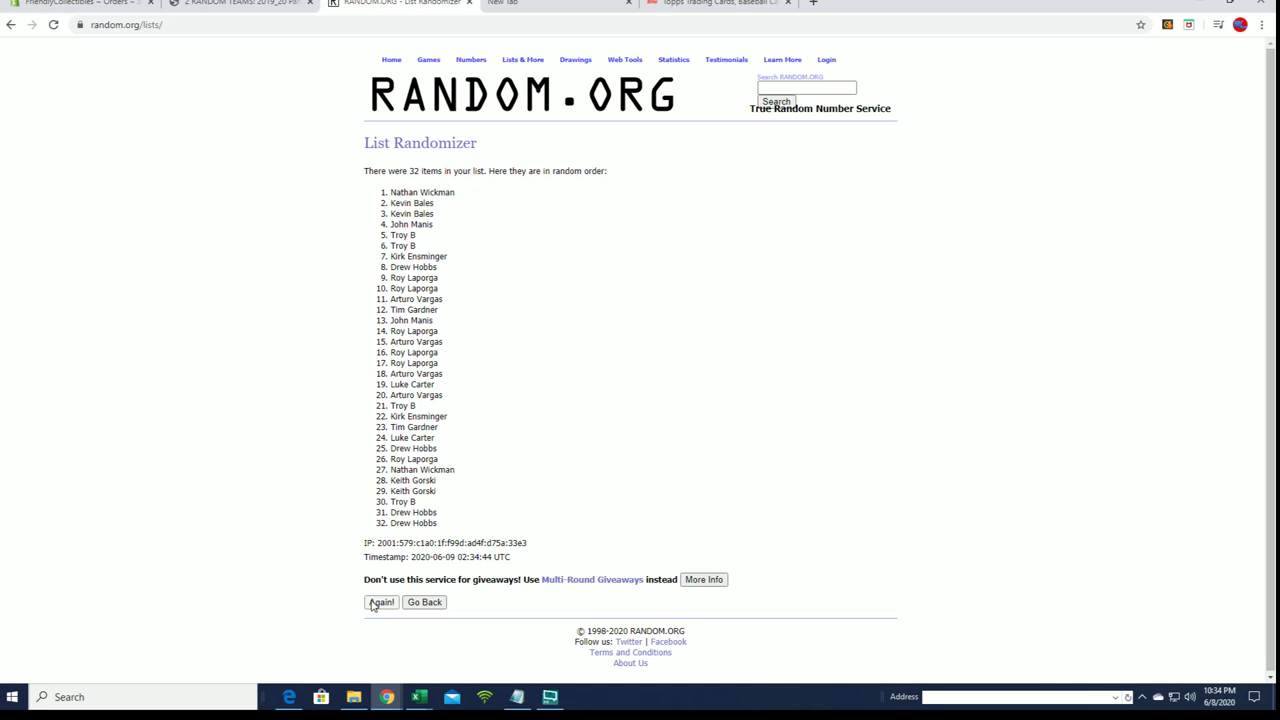
click(372, 603)
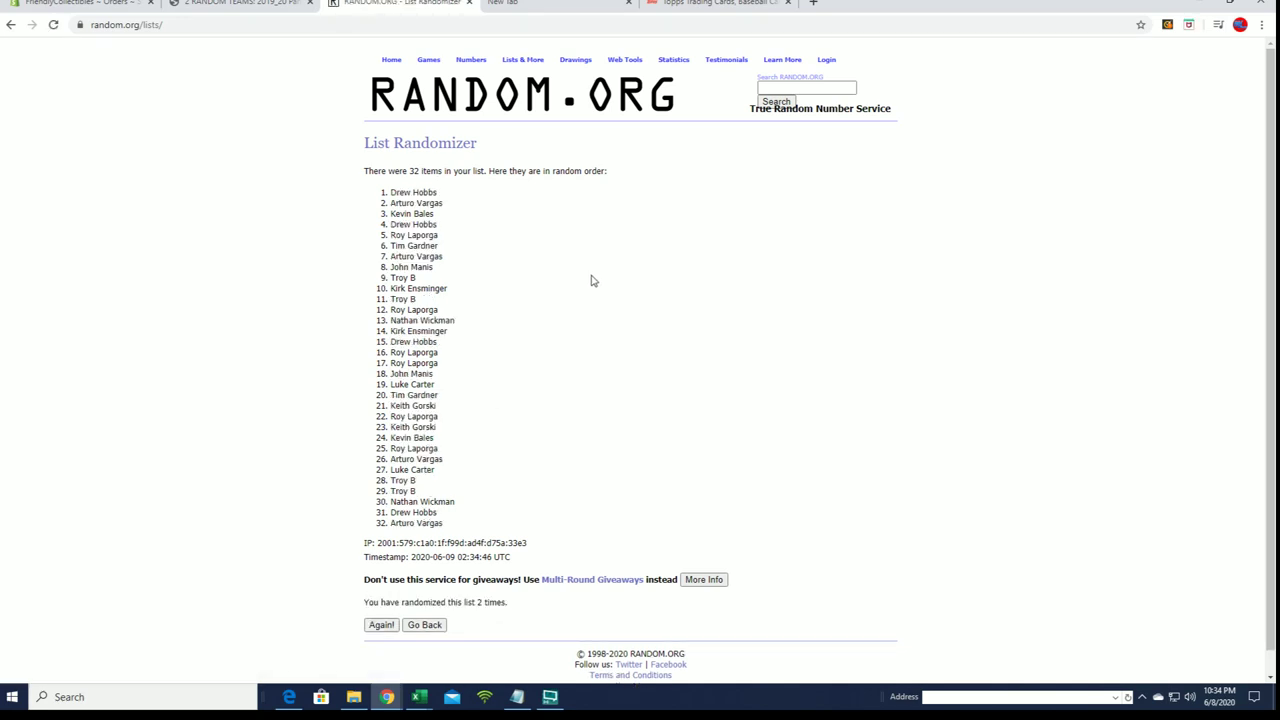
mouse_move(528, 75)
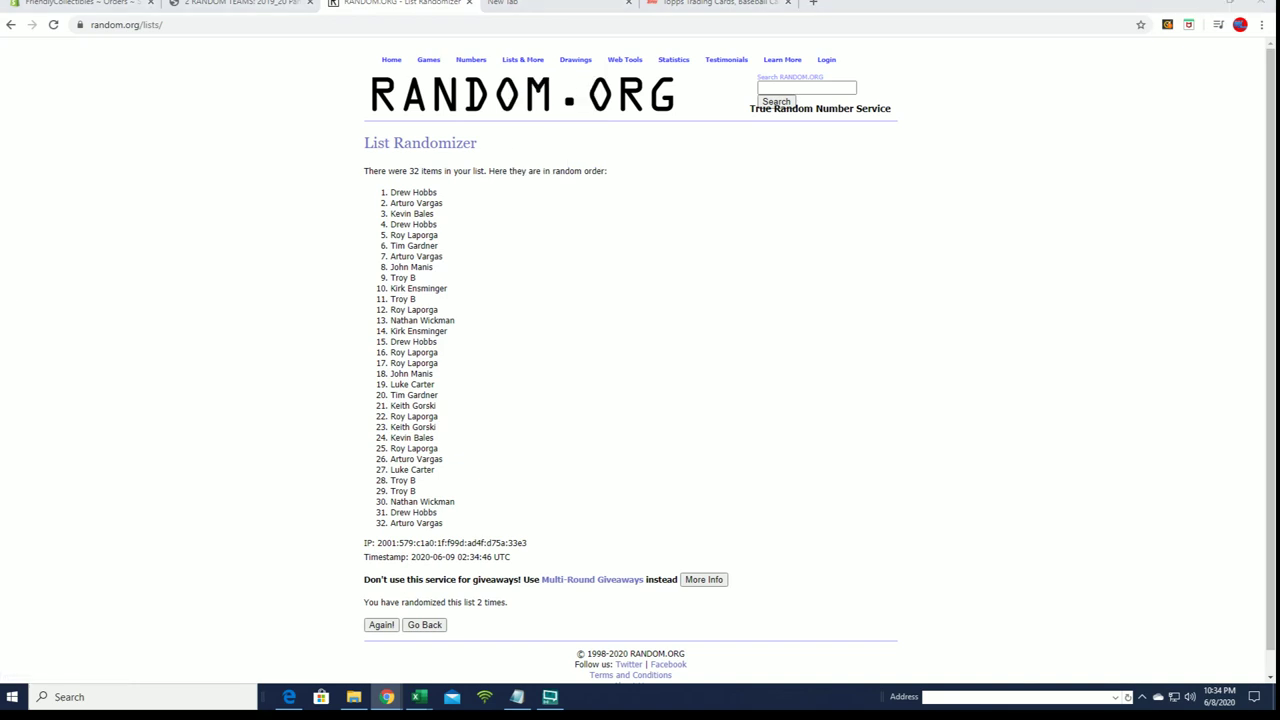
key(alt+Tab)
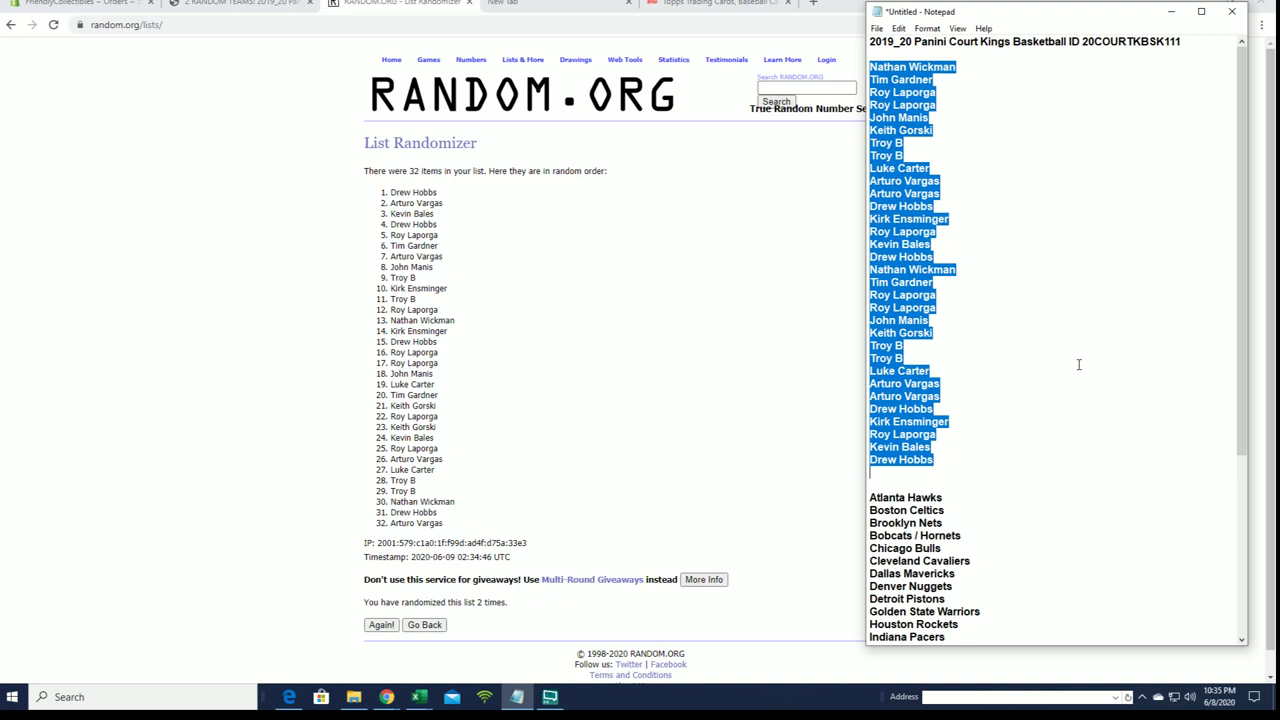
click(1078, 364)
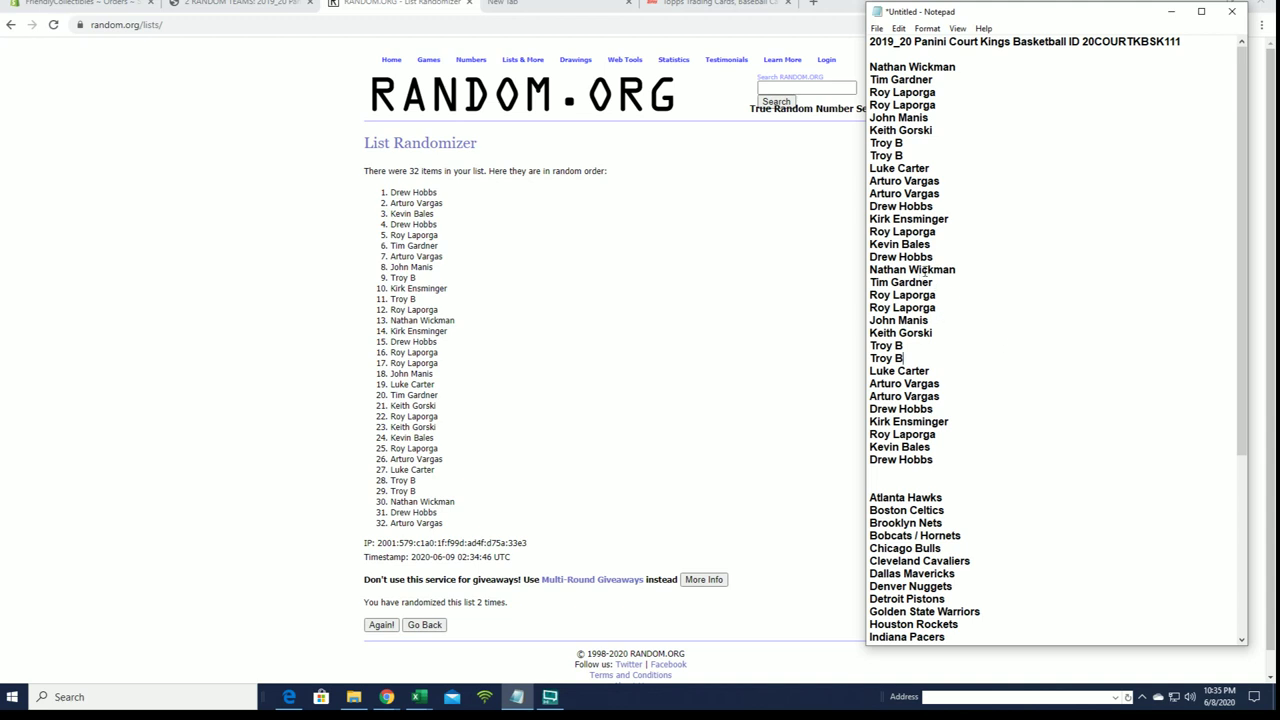
click(934, 257)
drag(935, 258, 855, 257)
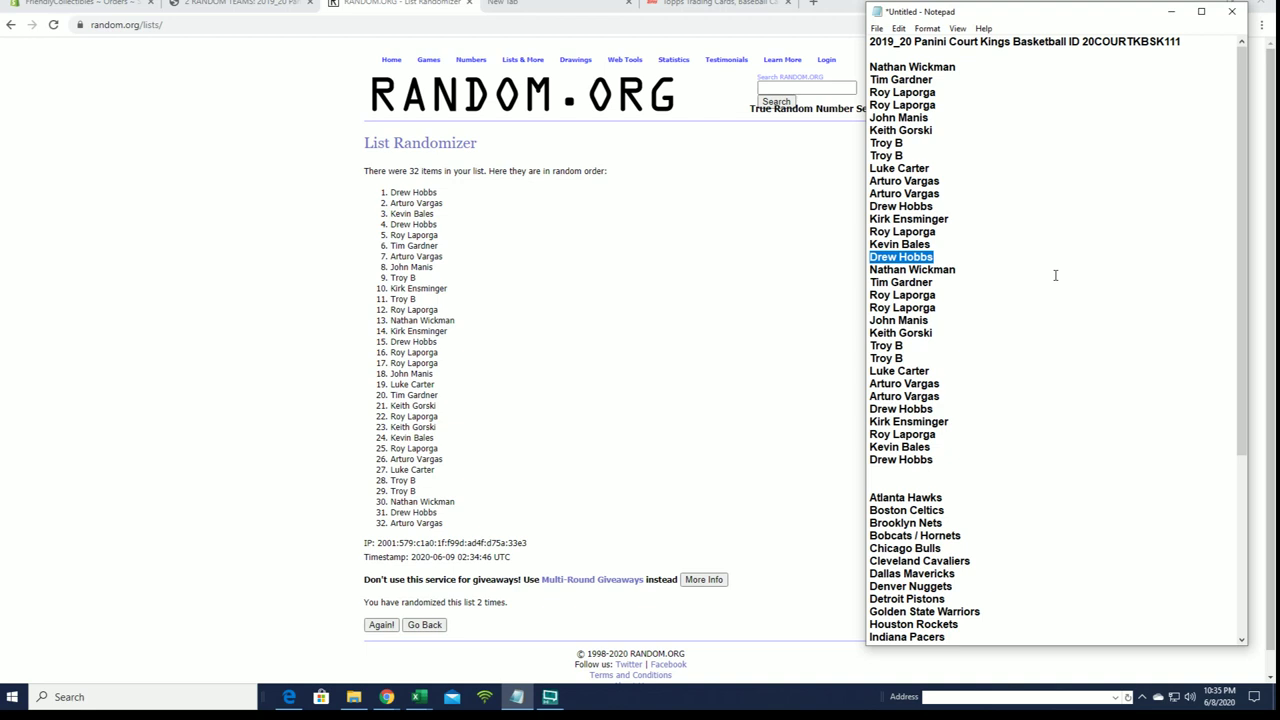
key(Delete)
drag(952, 456, 852, 459)
key(Delete)
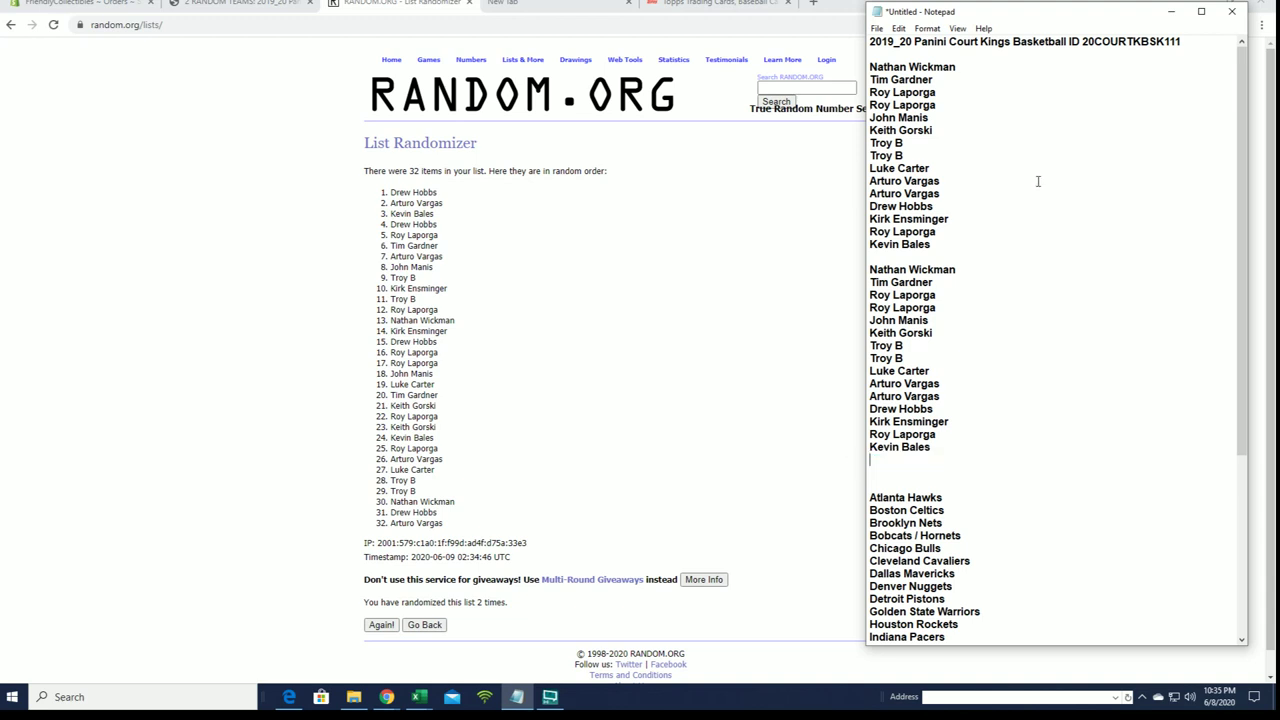
click(955, 254)
key(Delete)
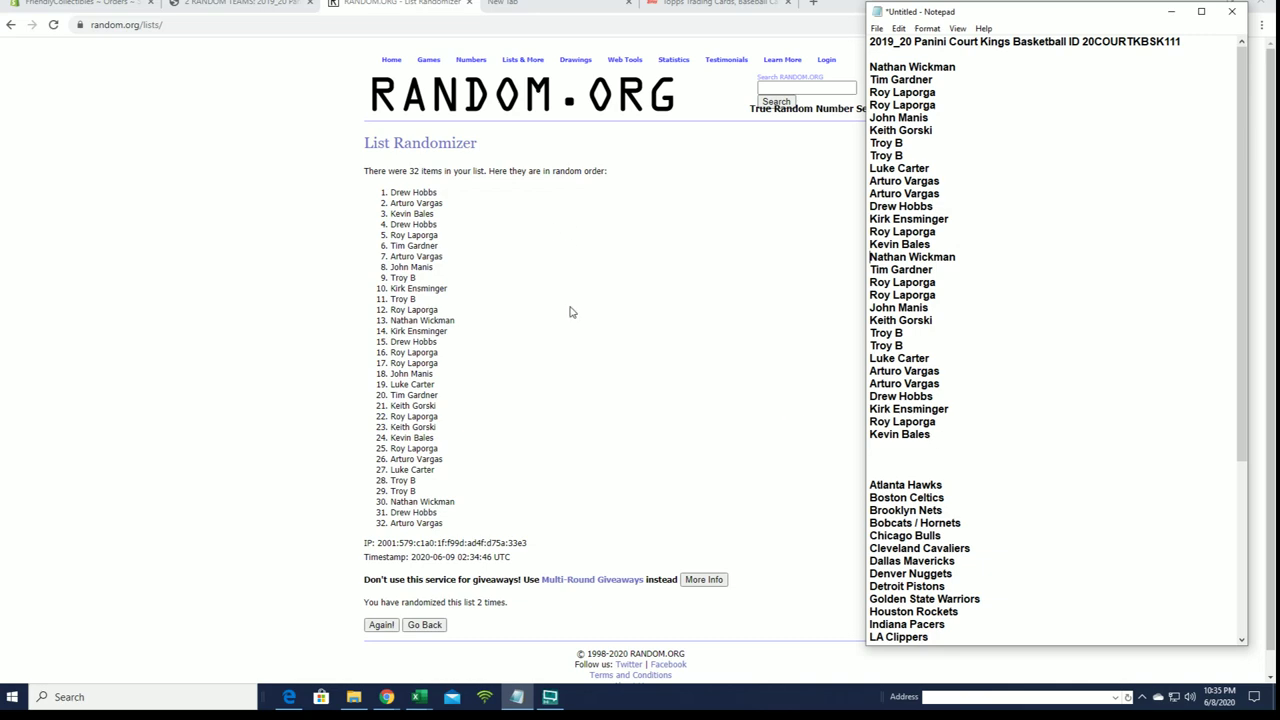
Reopen a blank List Randomizer form in Chrome
scroll(1021, 308, down, 7)
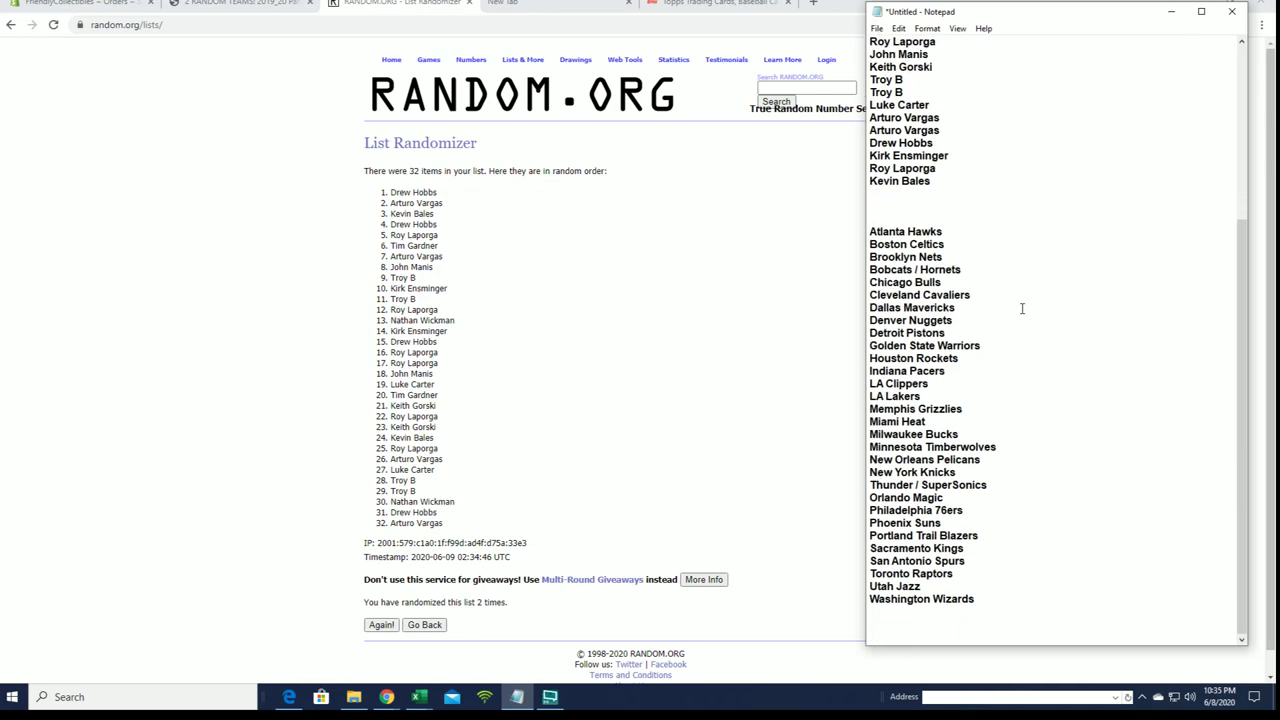
scroll(1021, 308, up, 7)
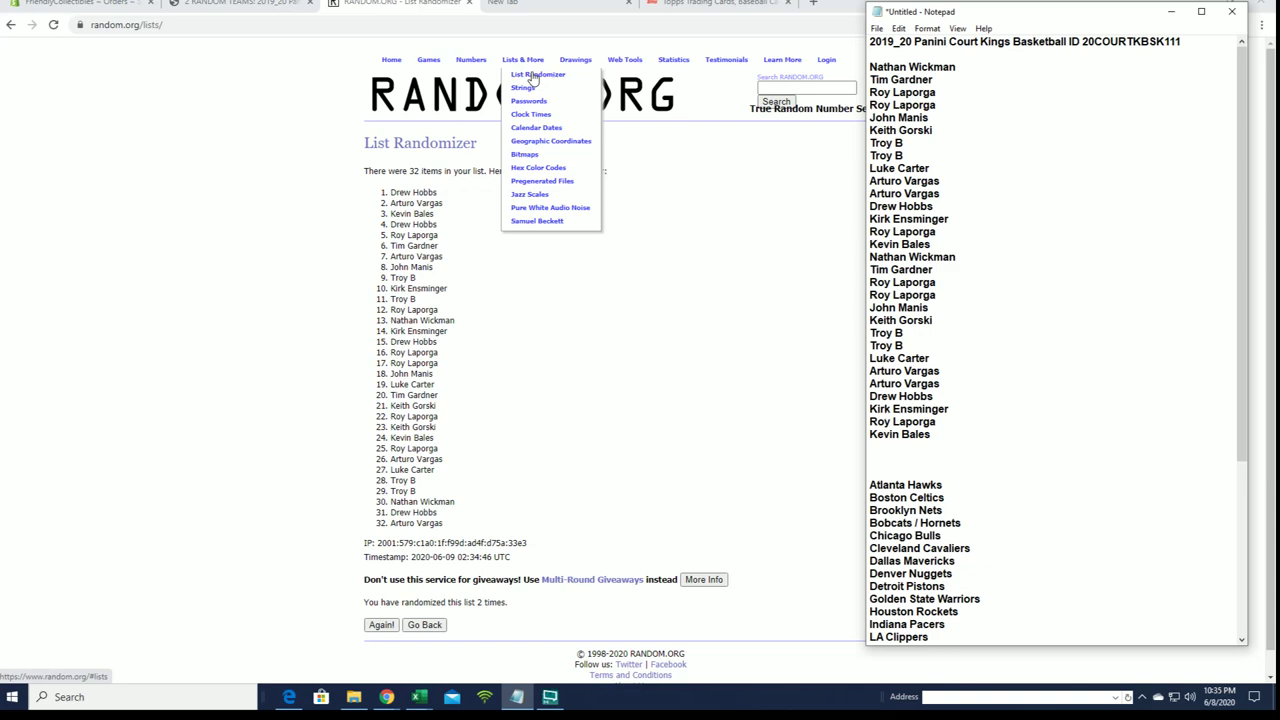
click(533, 78)
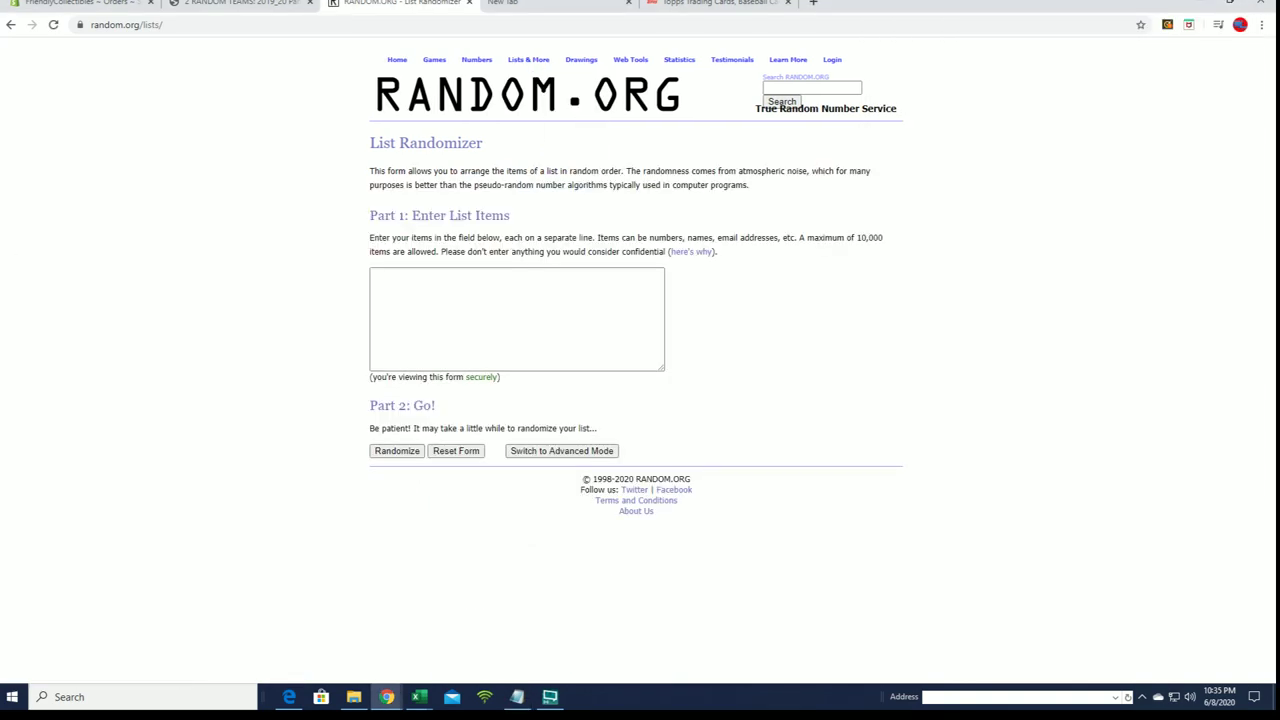
key(alt+Tab)
key(alt+Tab)
key(alt+Tab)
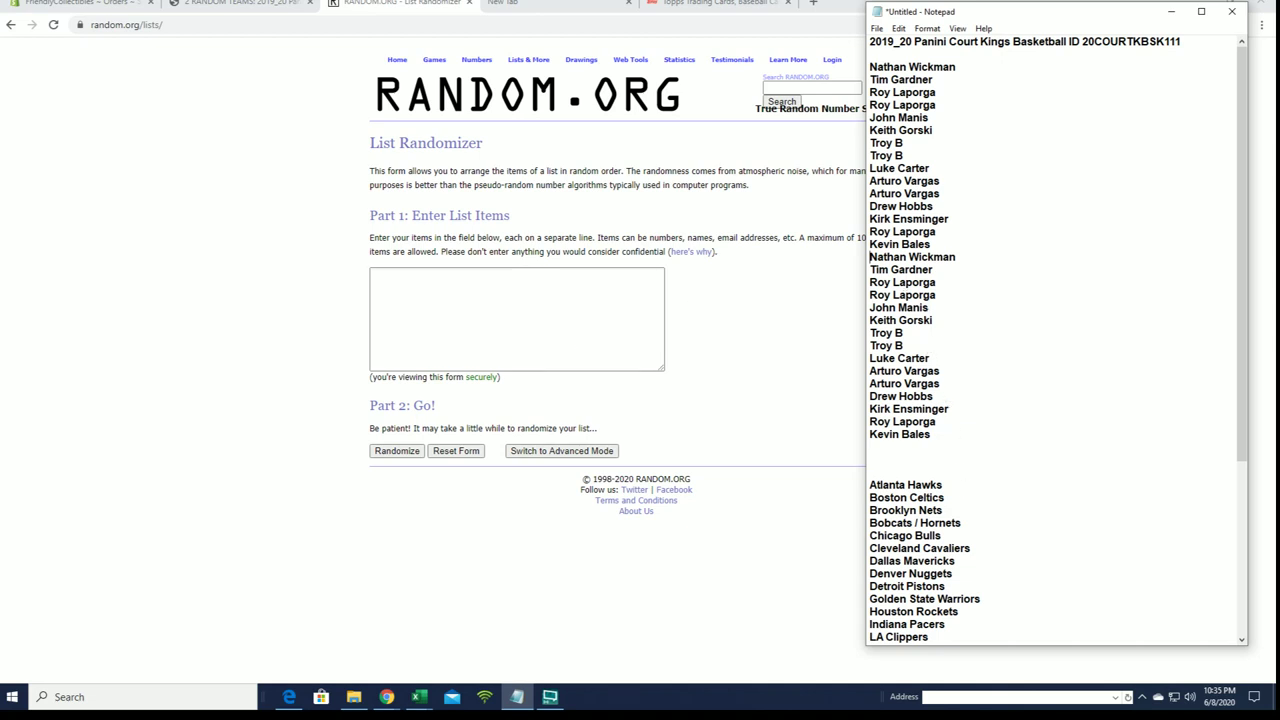
key(alt+Tab)
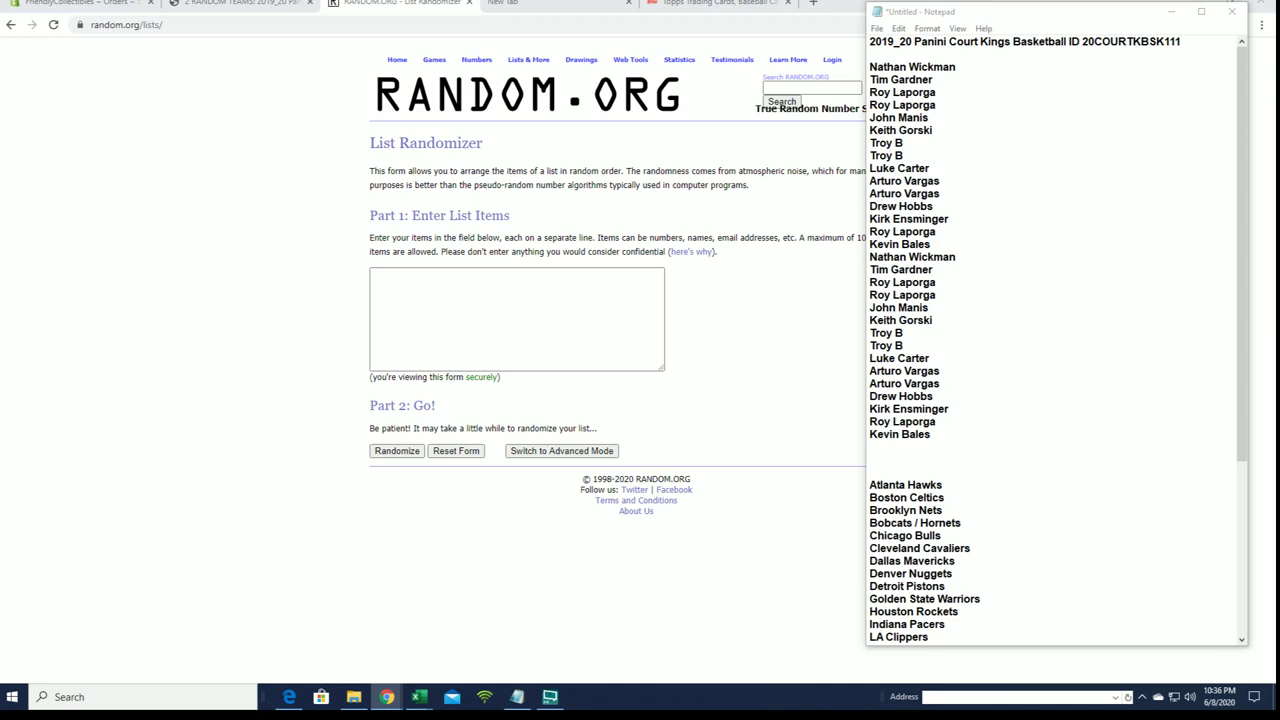
Paste the 30 owner names from Notepad into the List Randomizer
mouse_move(938, 441)
mouse_down()
mouse_move(880, 398)
mouse_move(869, 64)
mouse_up()
right_click(914, 101)
click(945, 145)
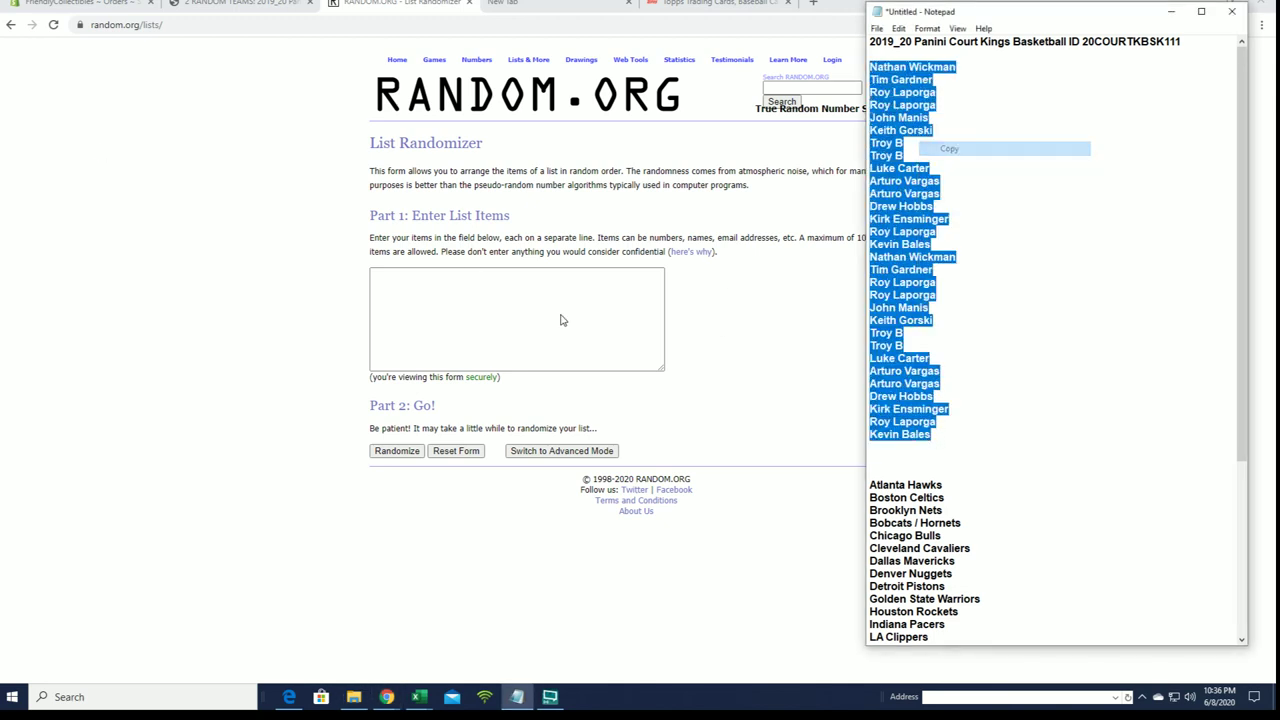
right_click(441, 305)
click(485, 406)
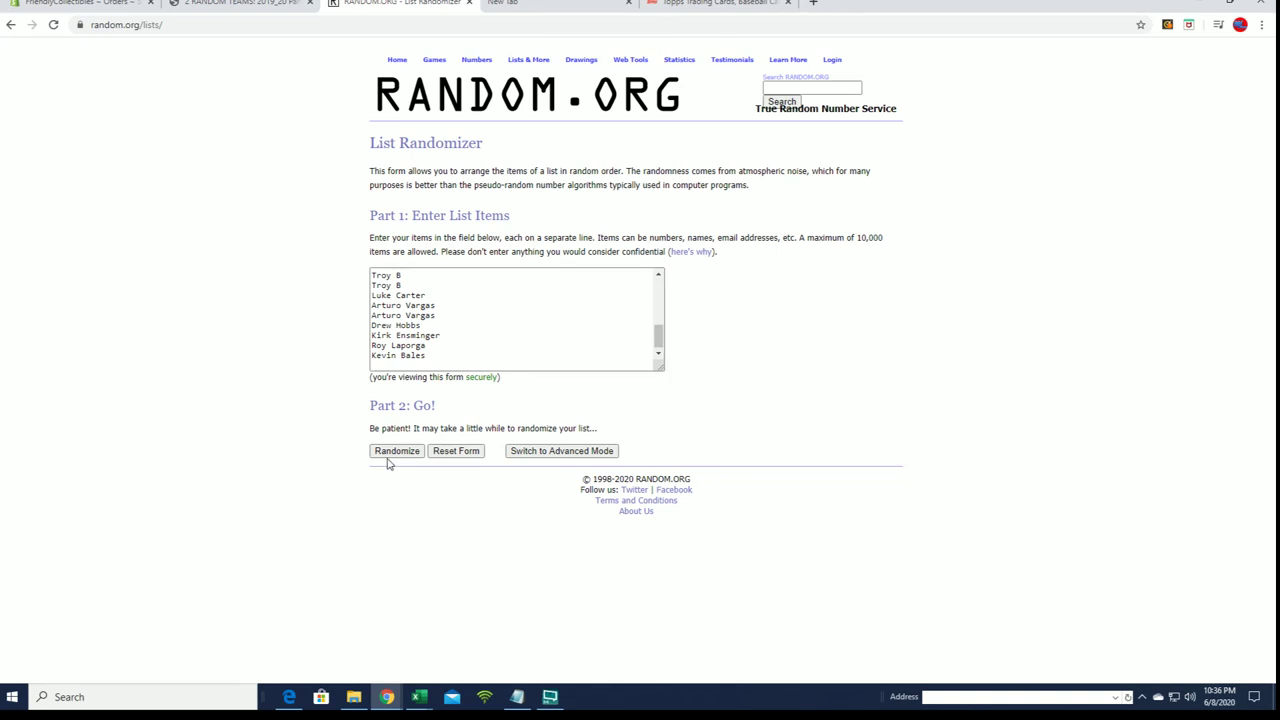
Shuffle the 30-name owner list seven times
click(386, 452)
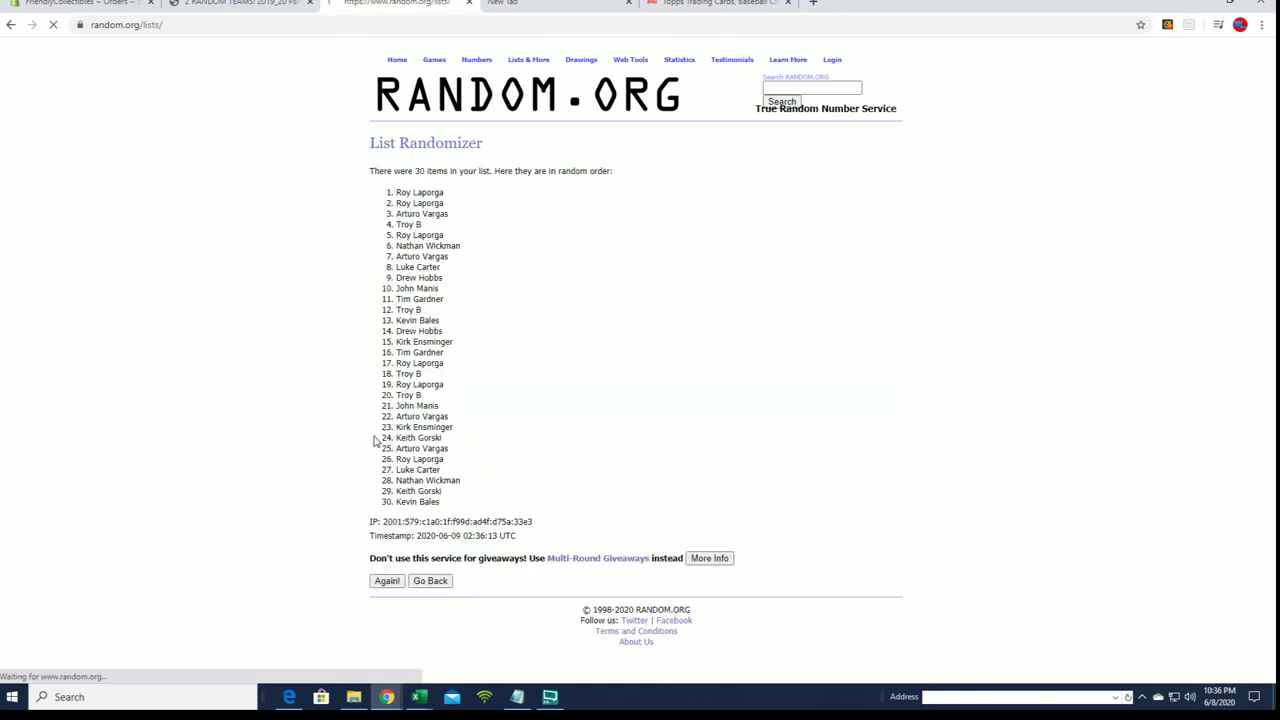
click(390, 581)
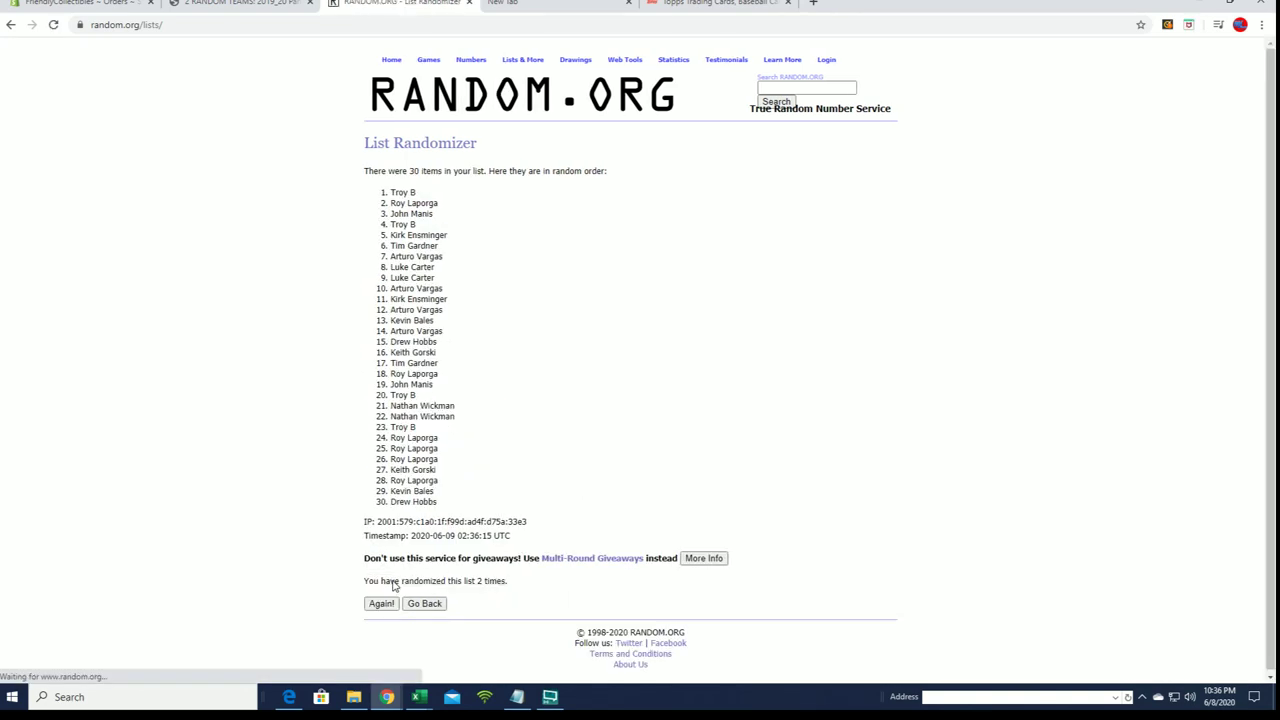
click(384, 607)
click(384, 608)
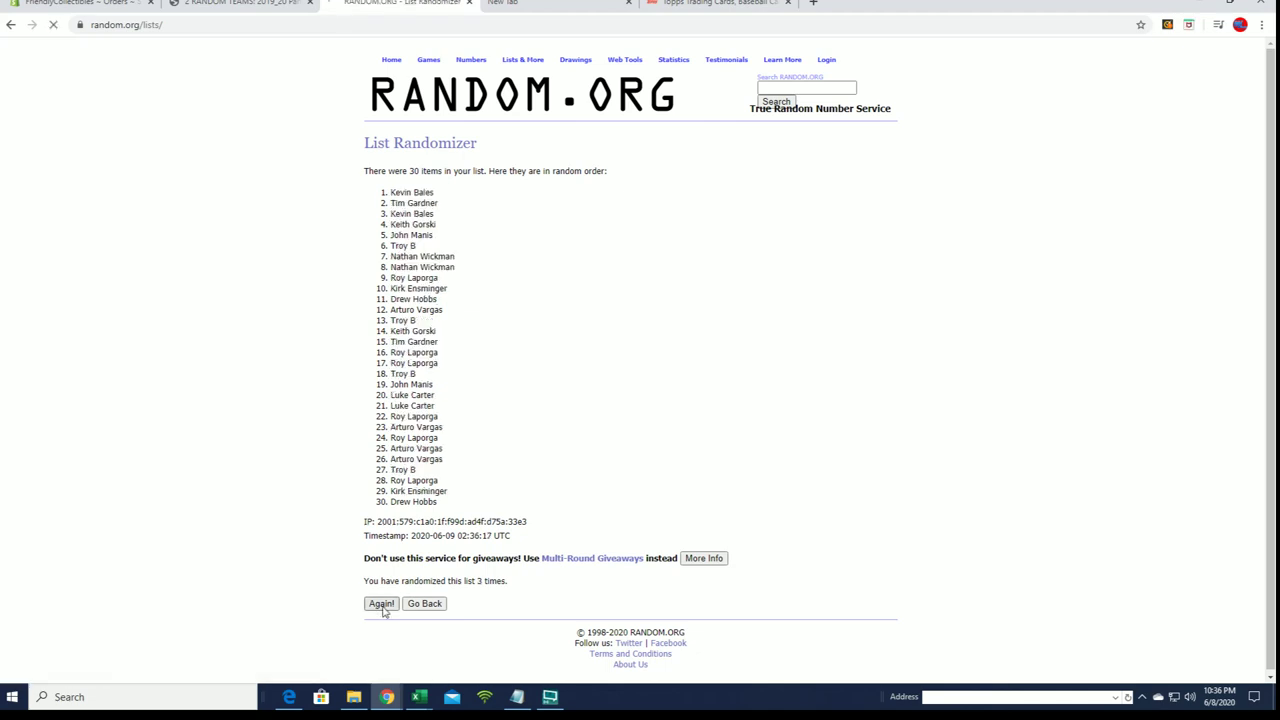
click(383, 606)
click(383, 606)
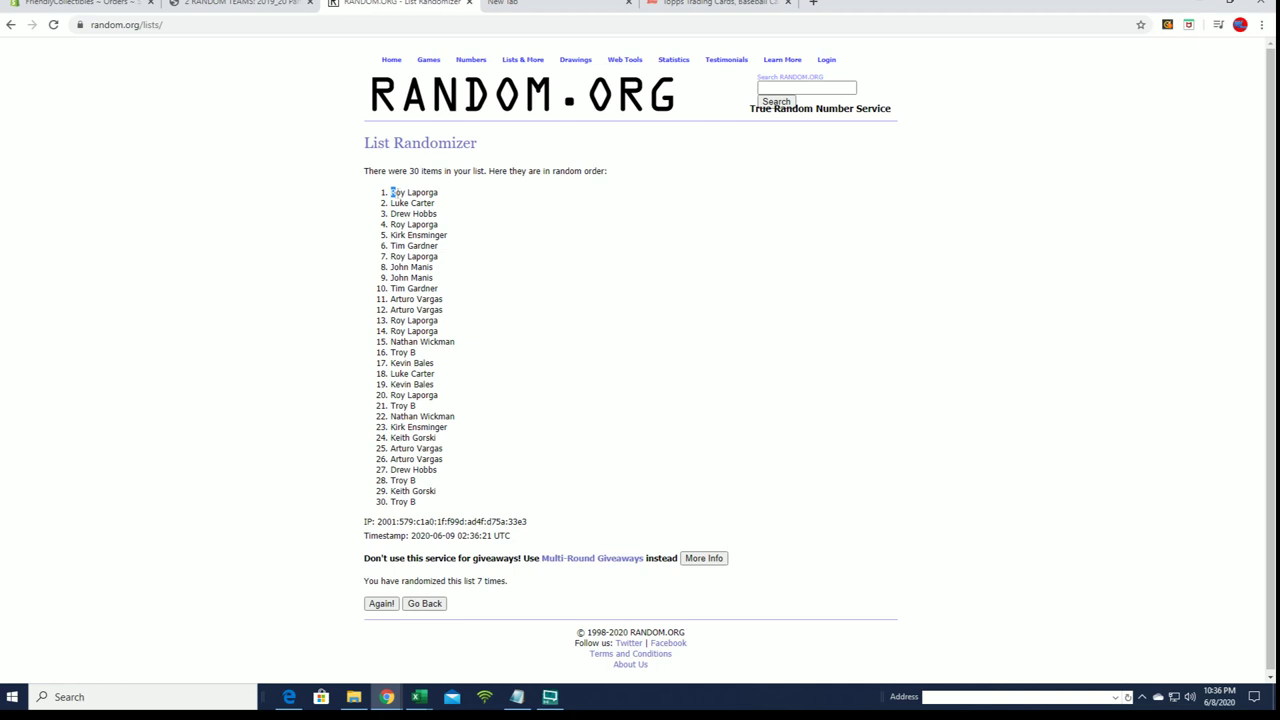
Copy the shuffled owner names and paste them as text into Excel from A2
drag(392, 192, 474, 506)
right_click(454, 389)
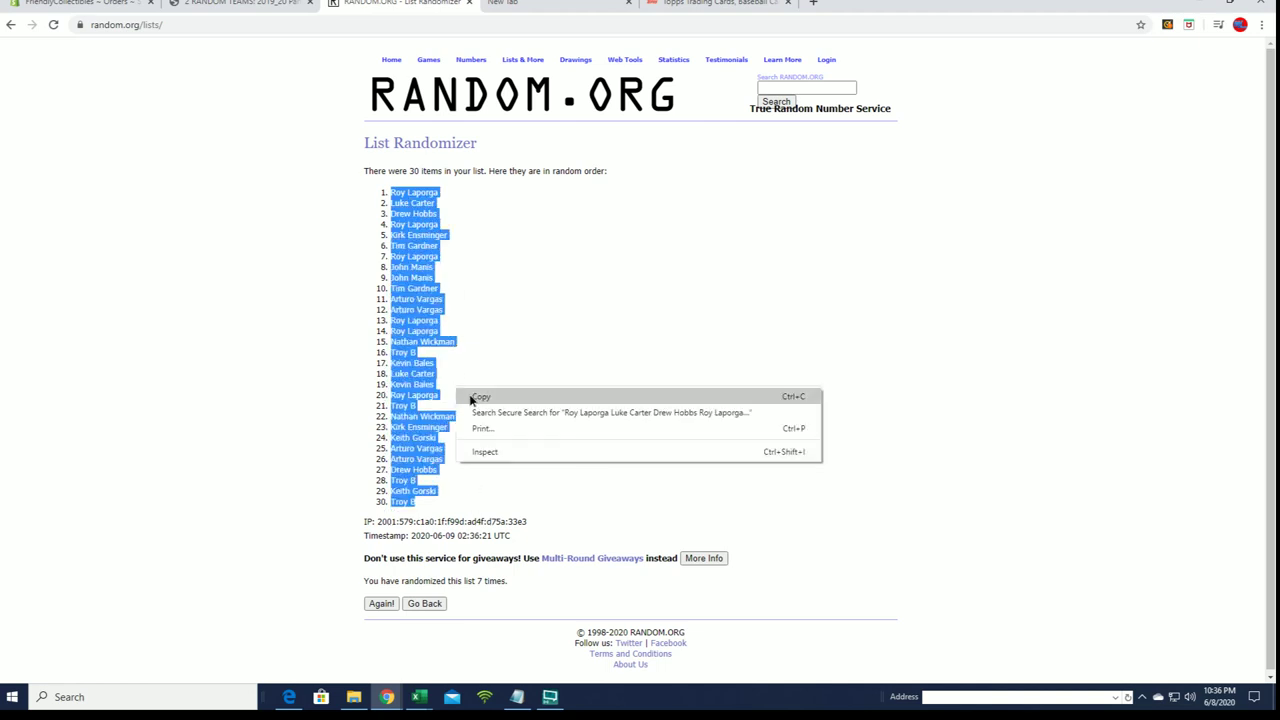
click(466, 397)
key(alt+Tab)
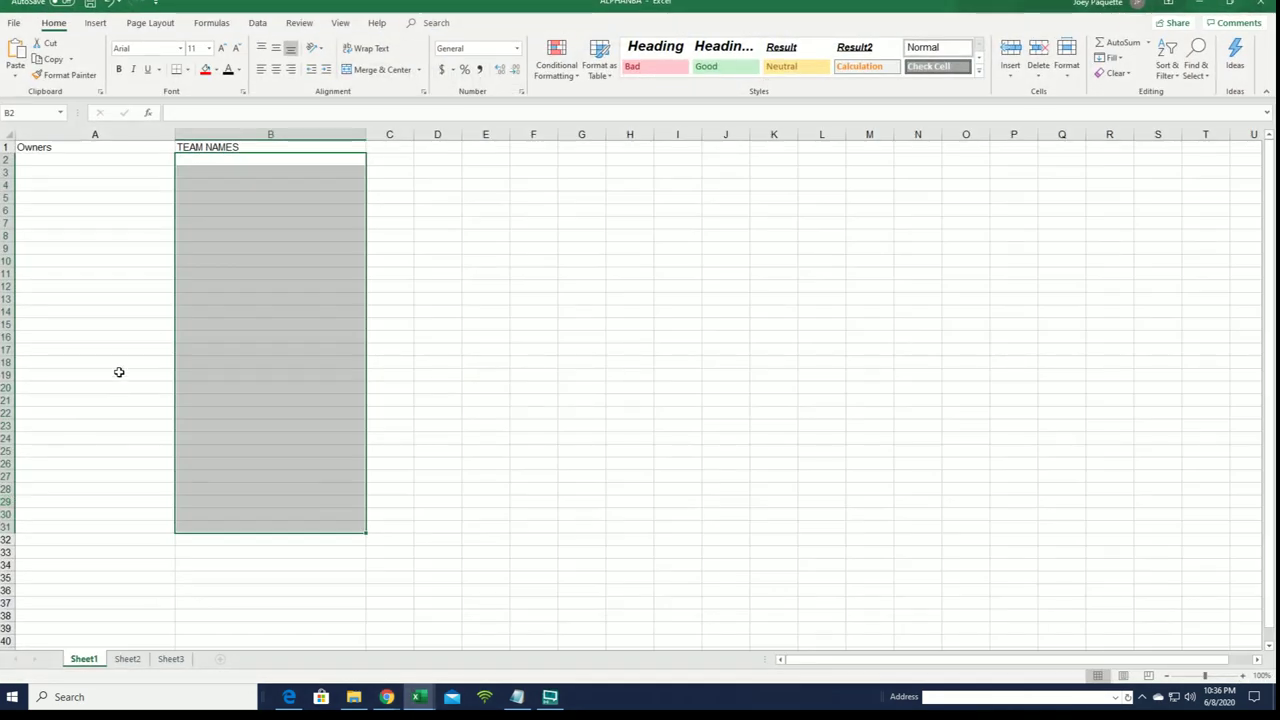
click(117, 366)
right_click(107, 159)
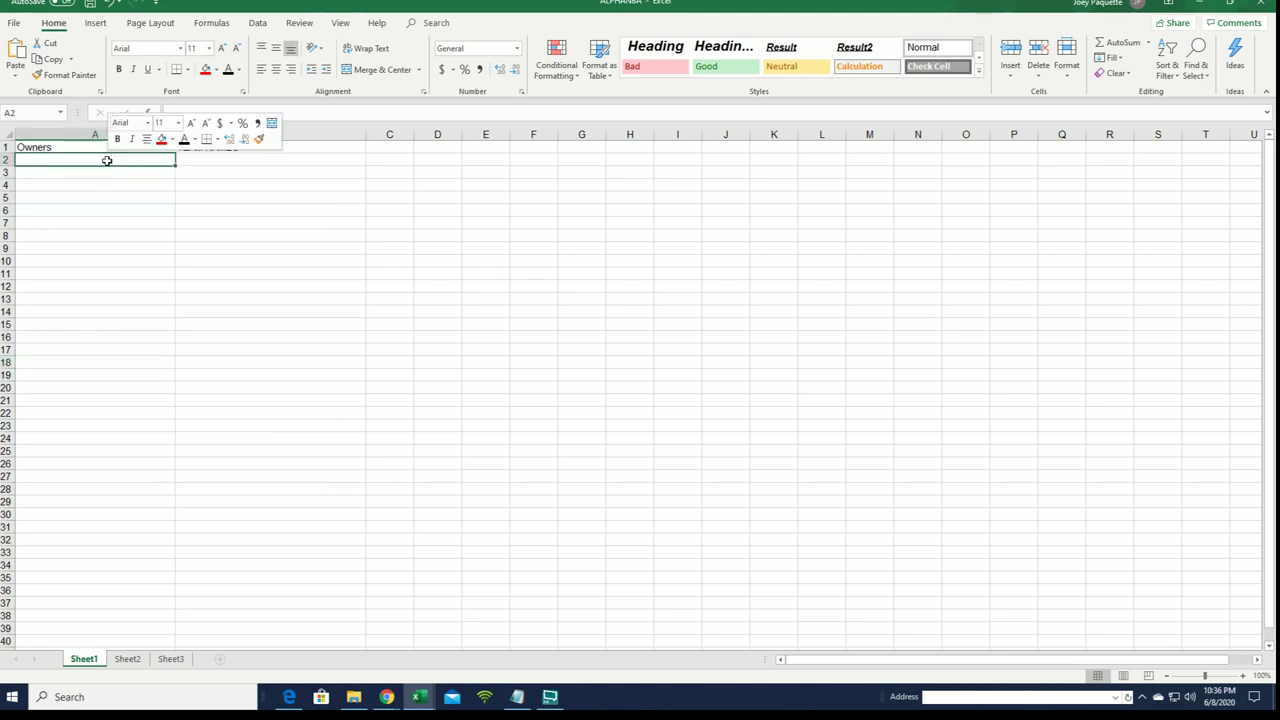
click(184, 234)
click(104, 166)
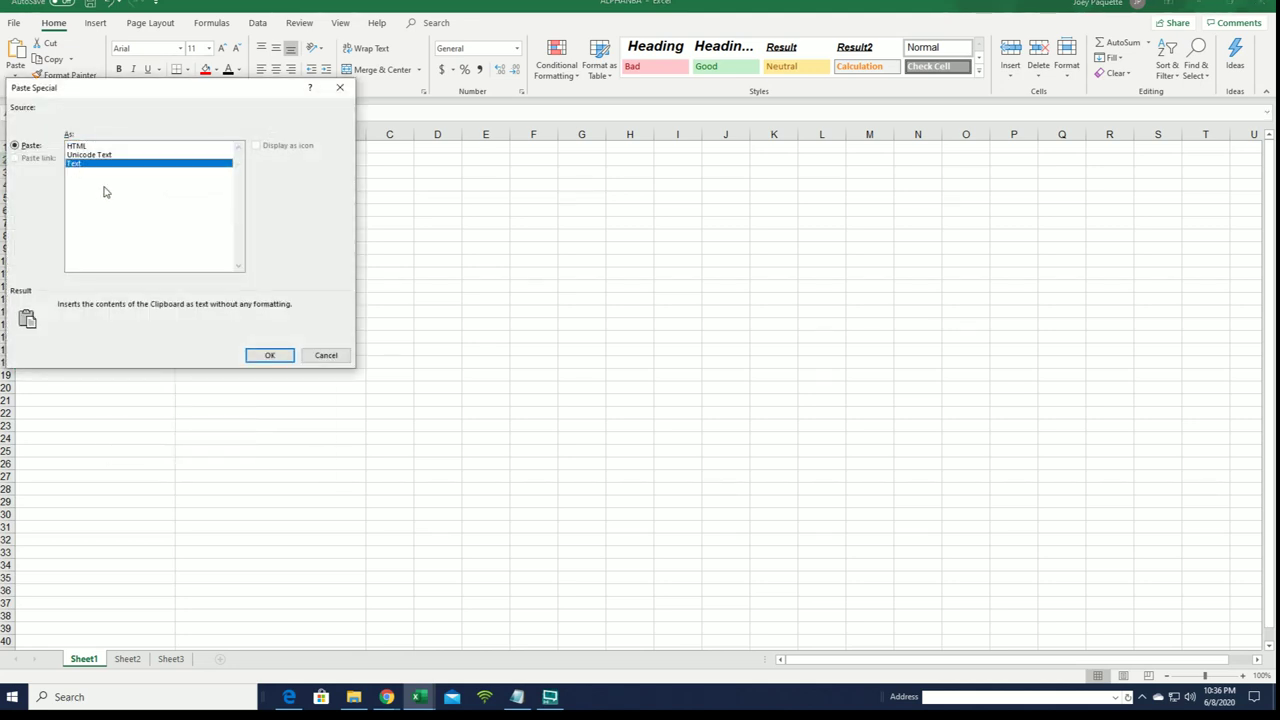
click(264, 354)
key(Up)
key(Up)
key(Up)
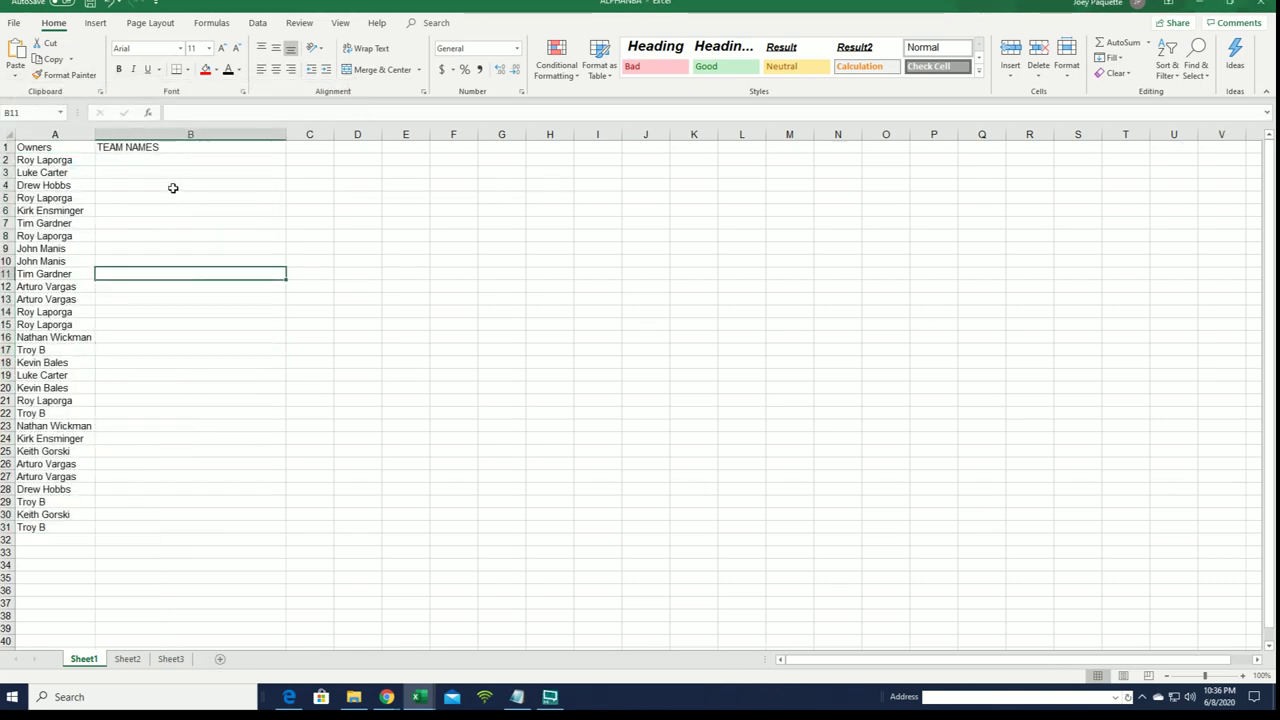
click(1198, 6)
Paste the 30 NBA team names from Notepad into a fresh List Randomizer form
click(537, 76)
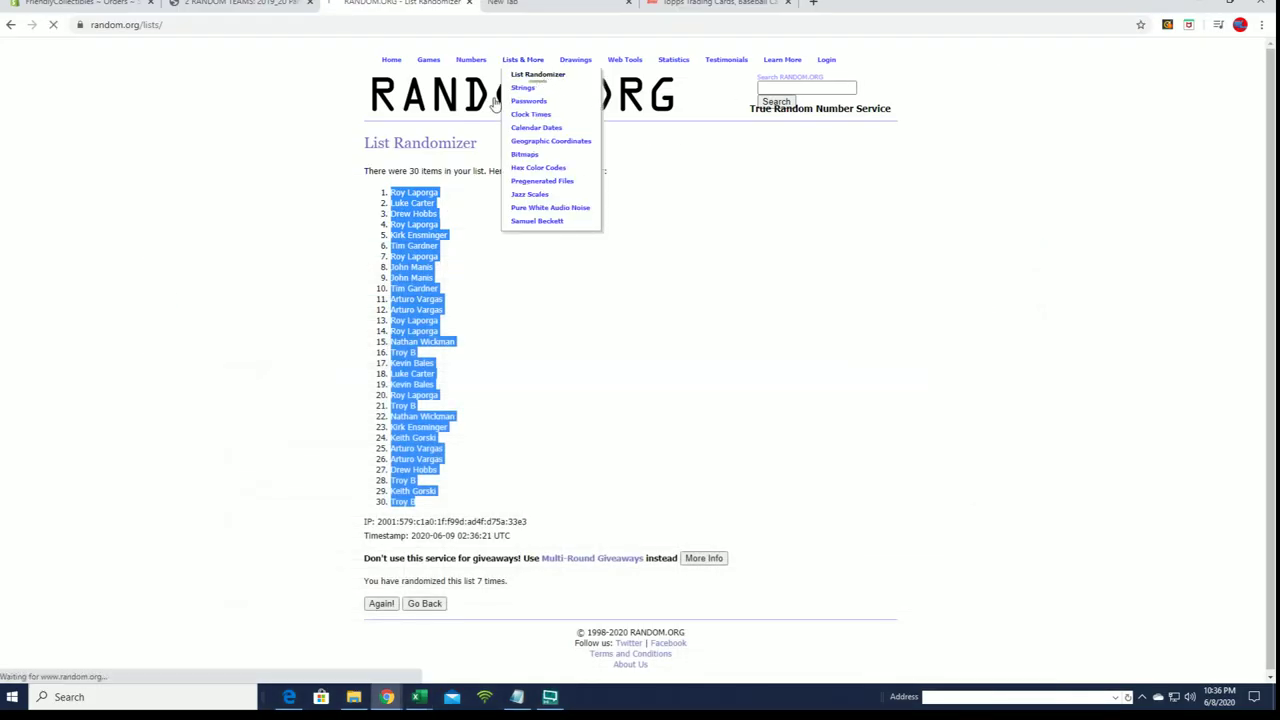
key(alt+Tab)
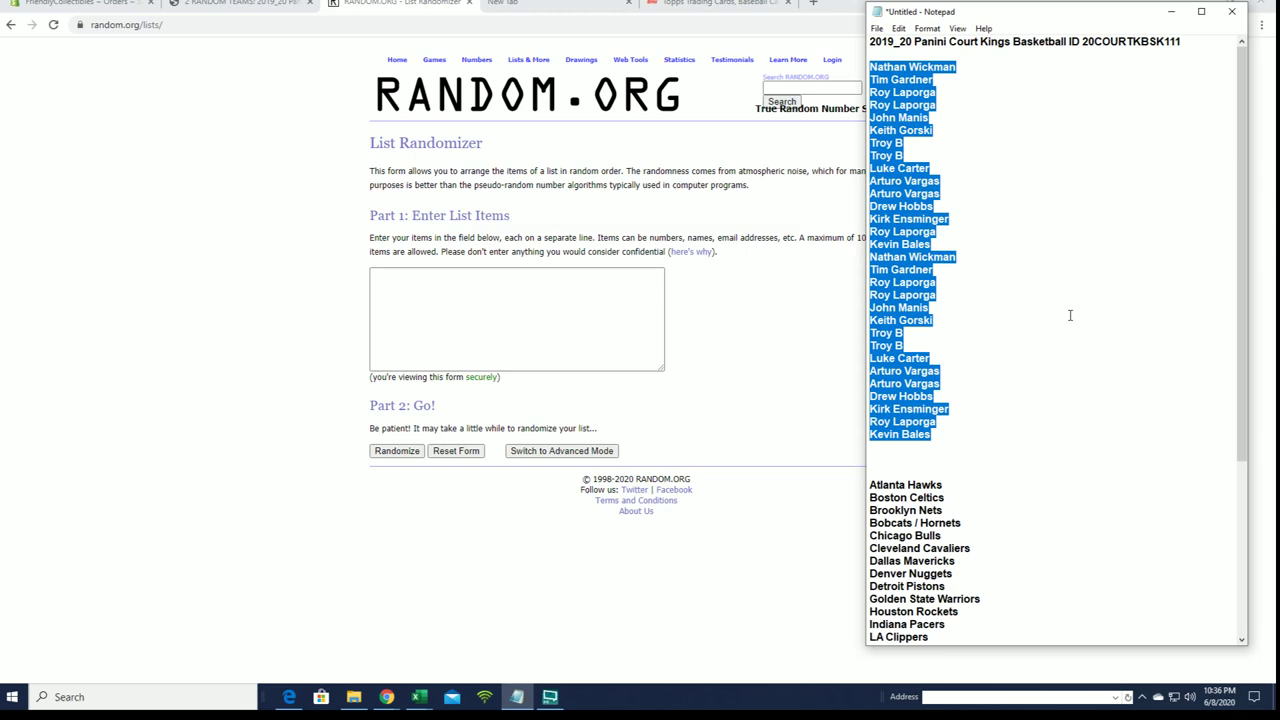
scroll(1021, 316, down, 1)
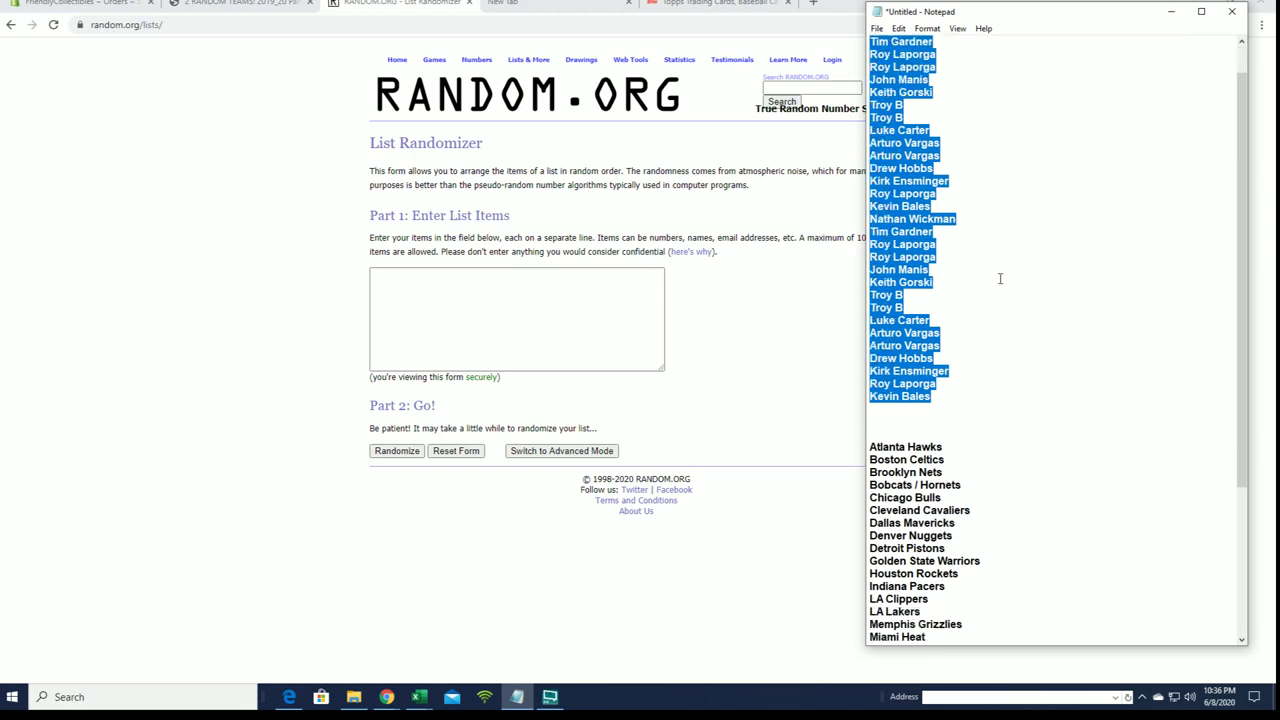
scroll(1000, 273, down, 1)
scroll(1000, 273, up, 2)
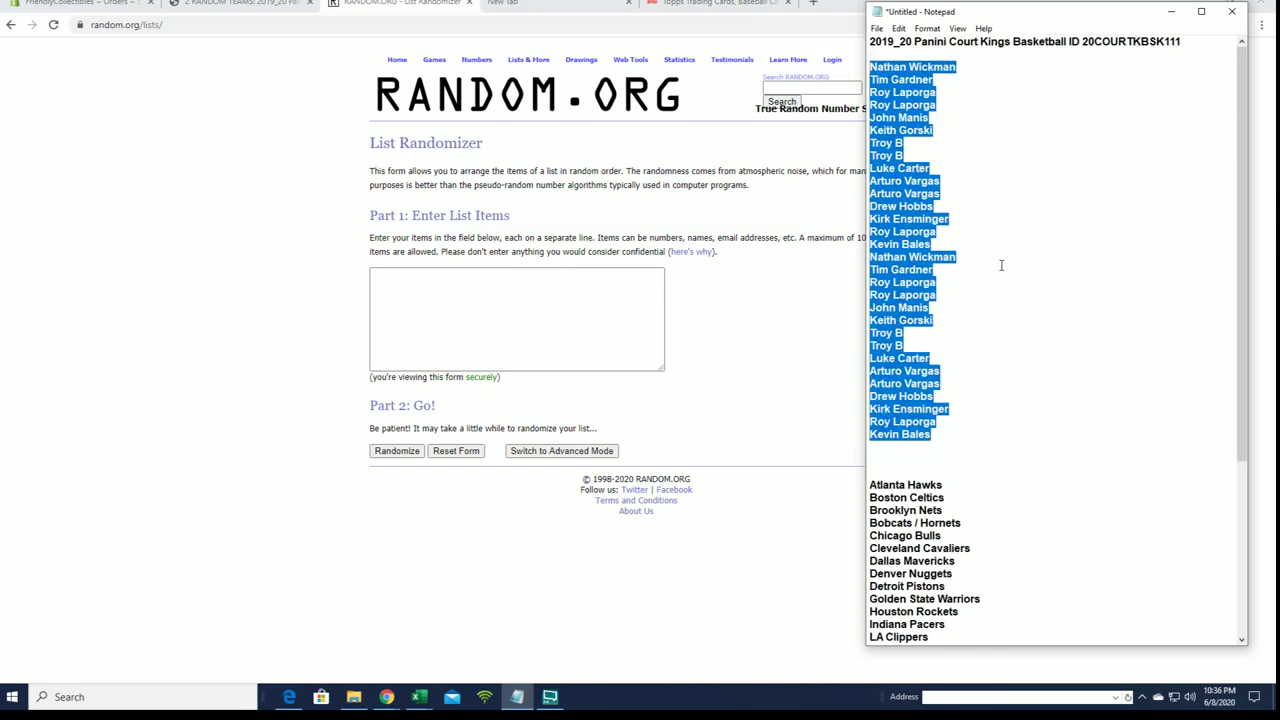
scroll(1000, 273, down, 6)
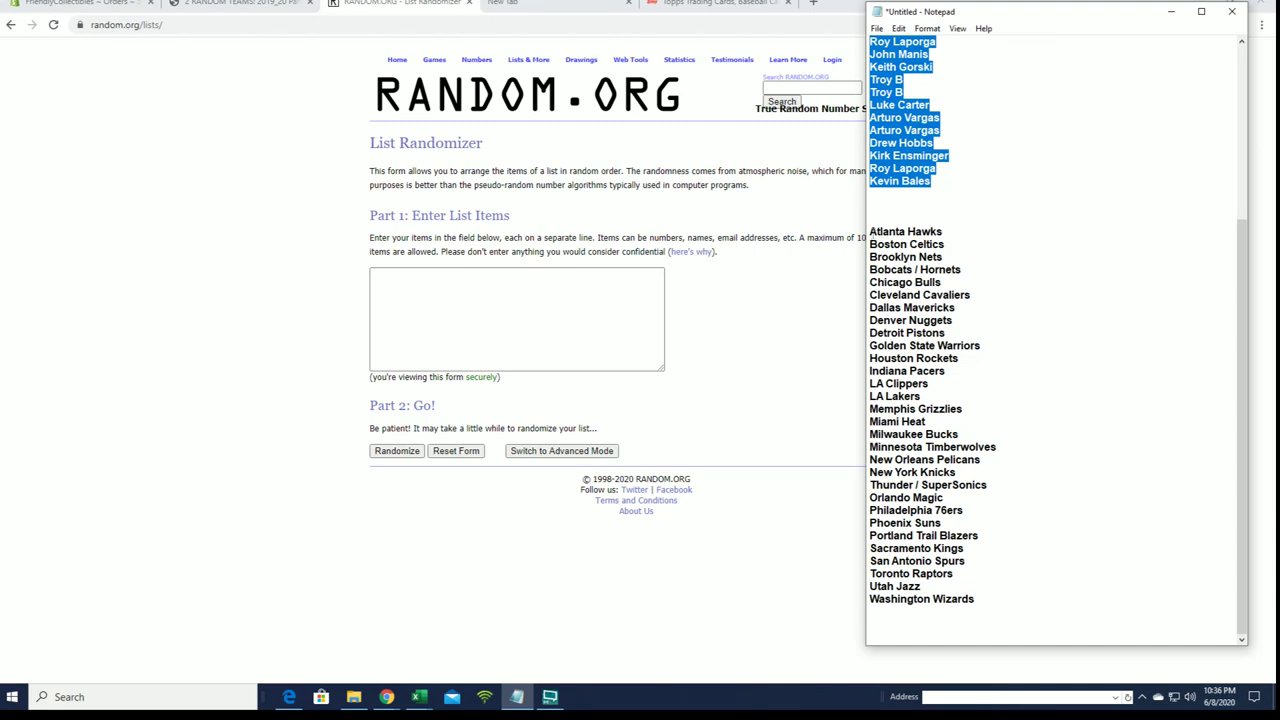
drag(869, 231, 975, 599)
right_click(925, 398)
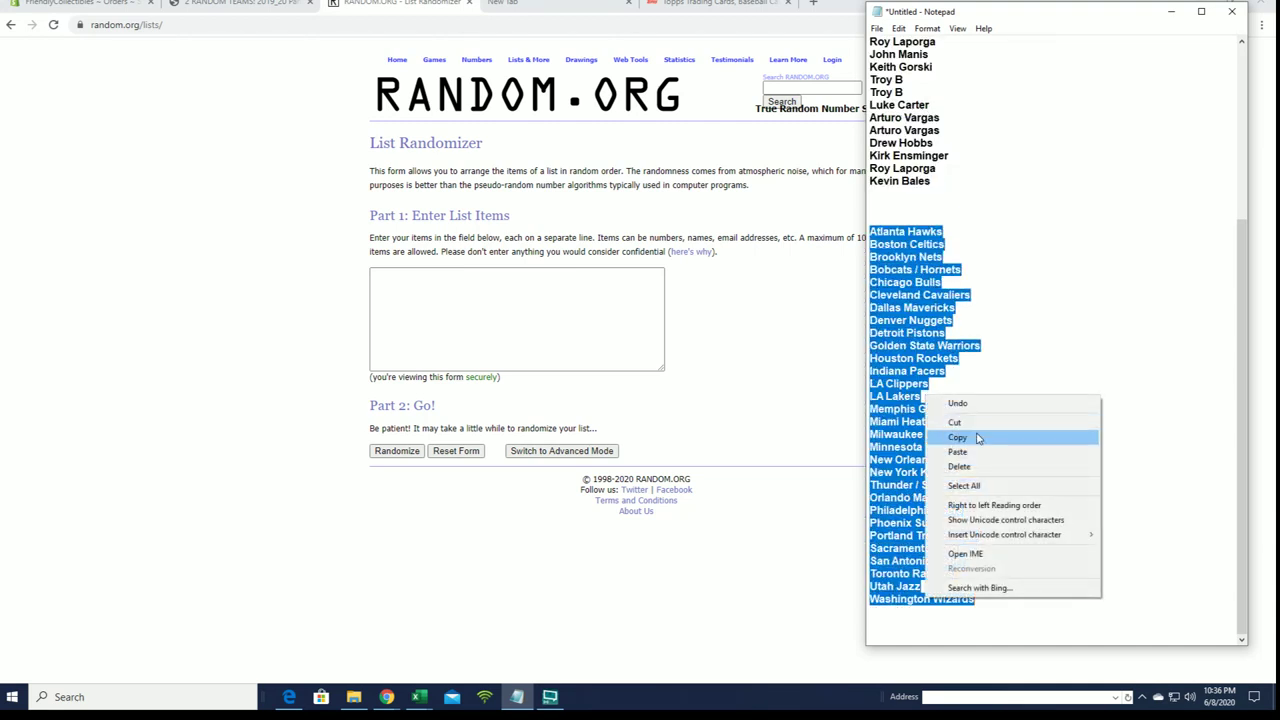
click(978, 437)
click(449, 329)
right_click(443, 306)
click(476, 405)
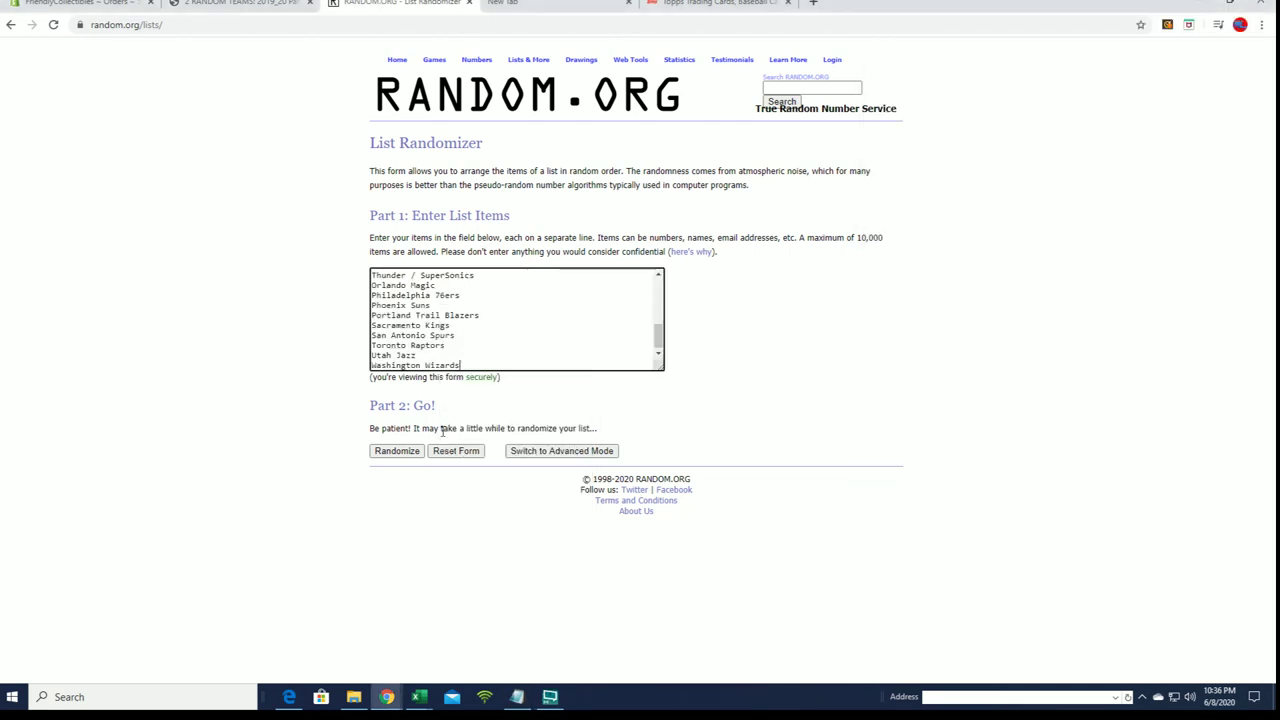
Shuffle the team list seven times
click(383, 453)
click(380, 583)
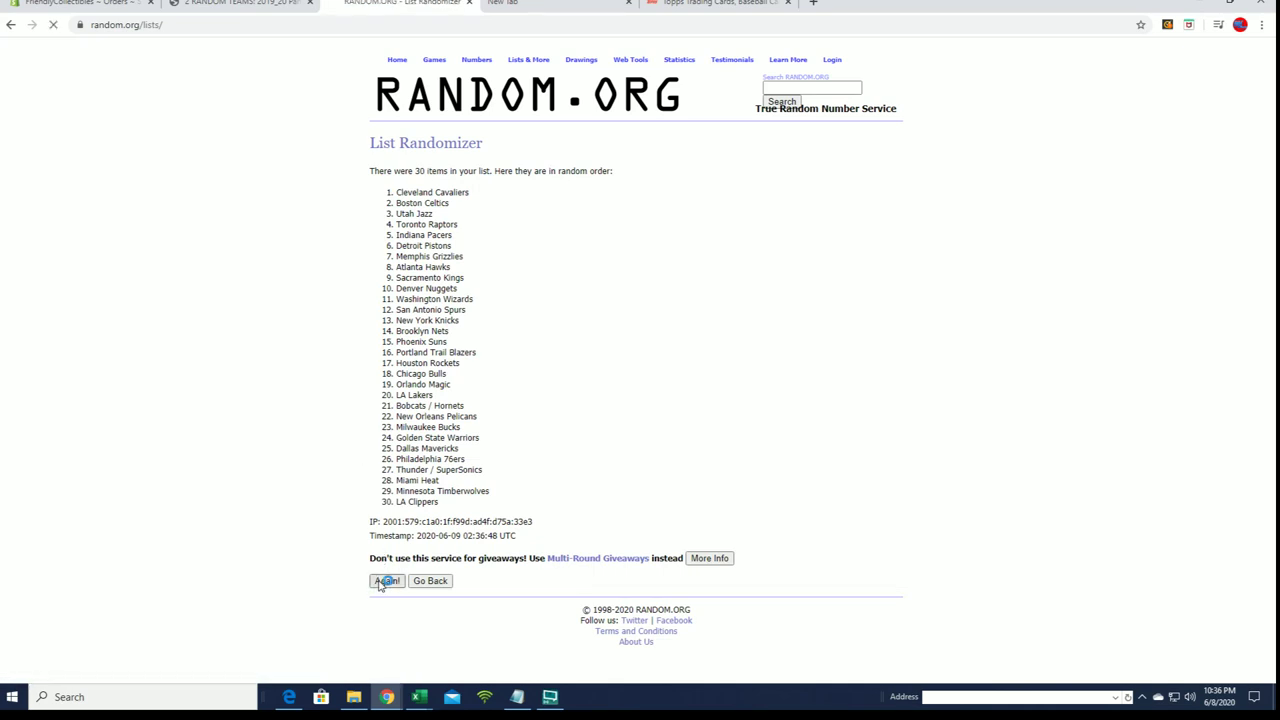
click(376, 606)
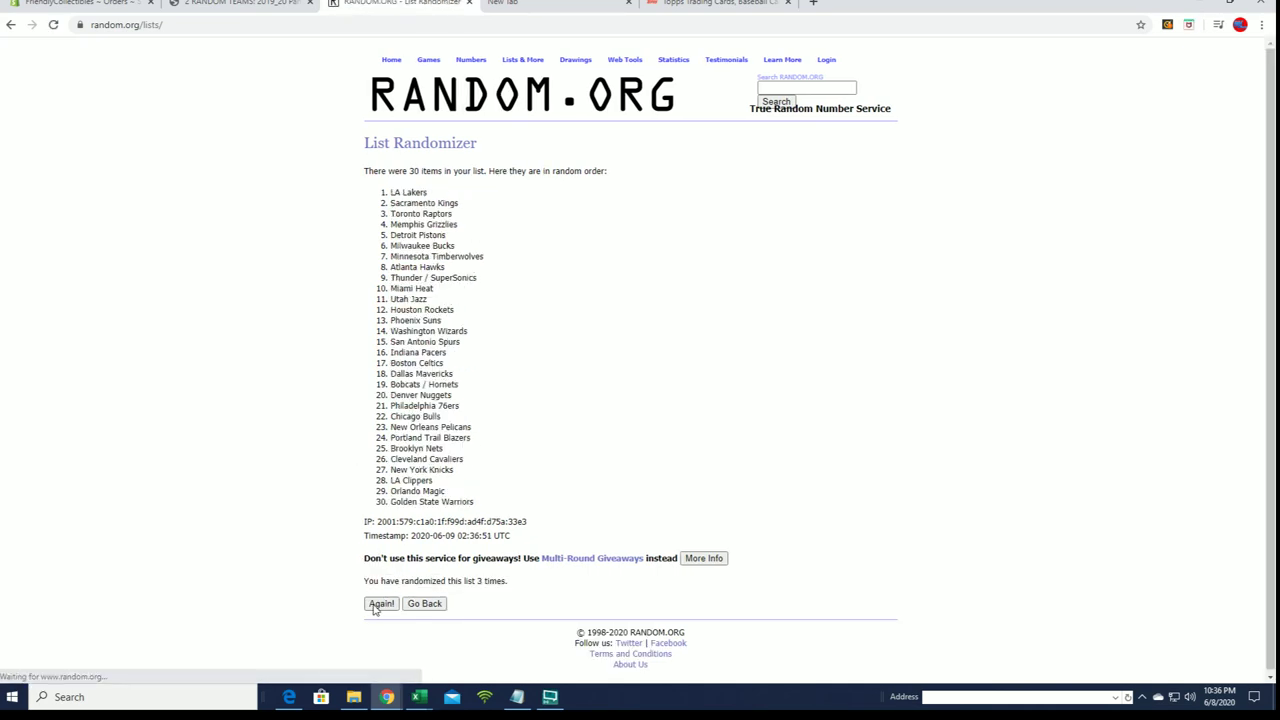
click(375, 606)
click(375, 606)
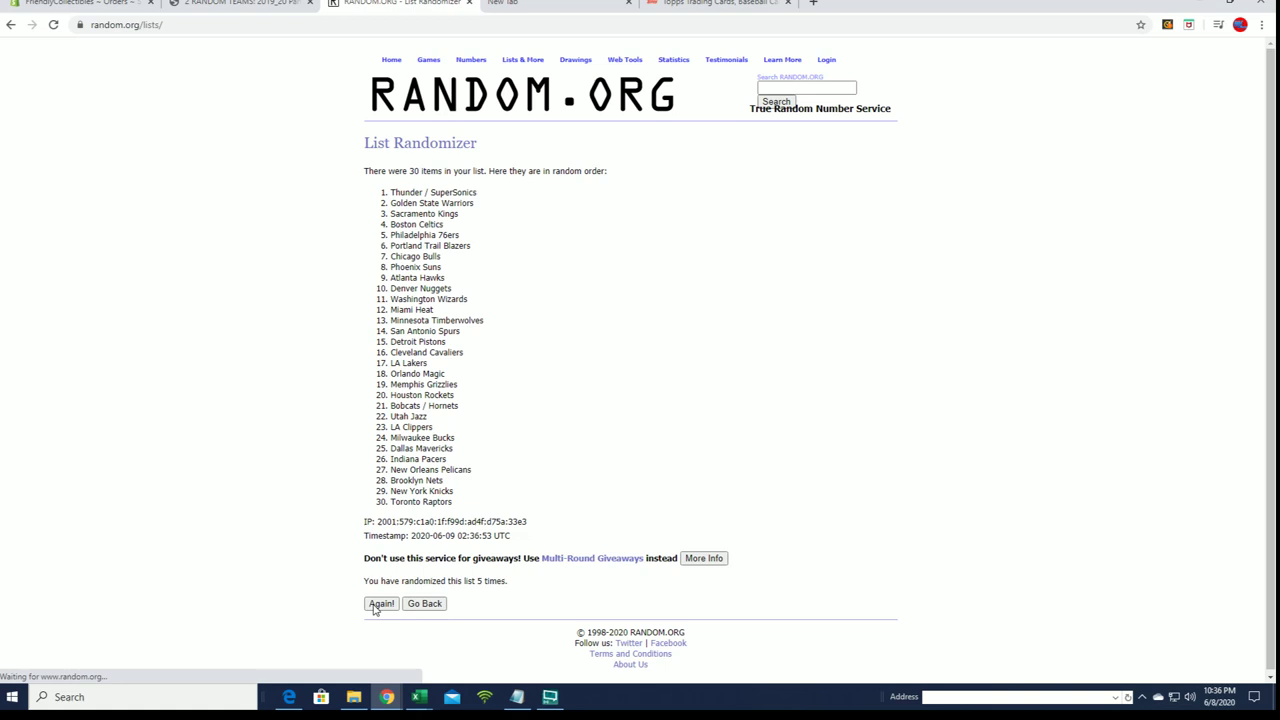
click(375, 606)
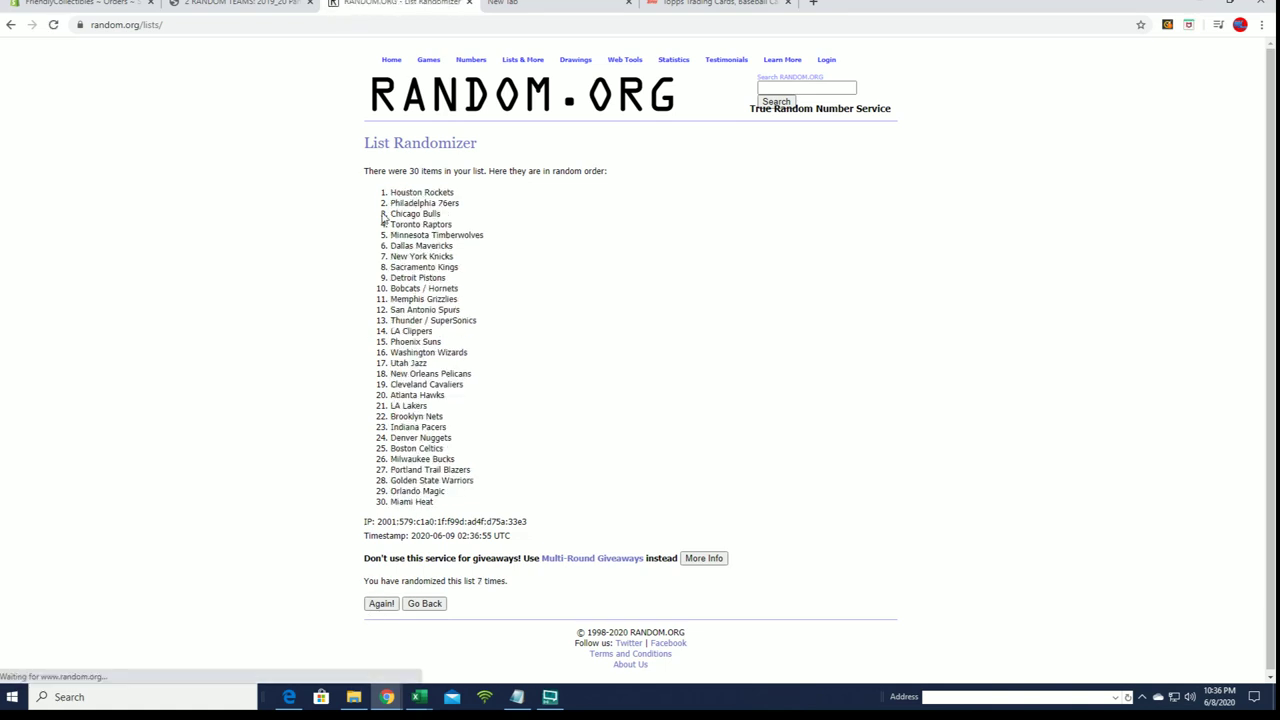
Copy the final shuffled order of team names
mouse_move(392, 192)
mouse_down()
mouse_move(503, 477)
mouse_move(500, 509)
mouse_up()
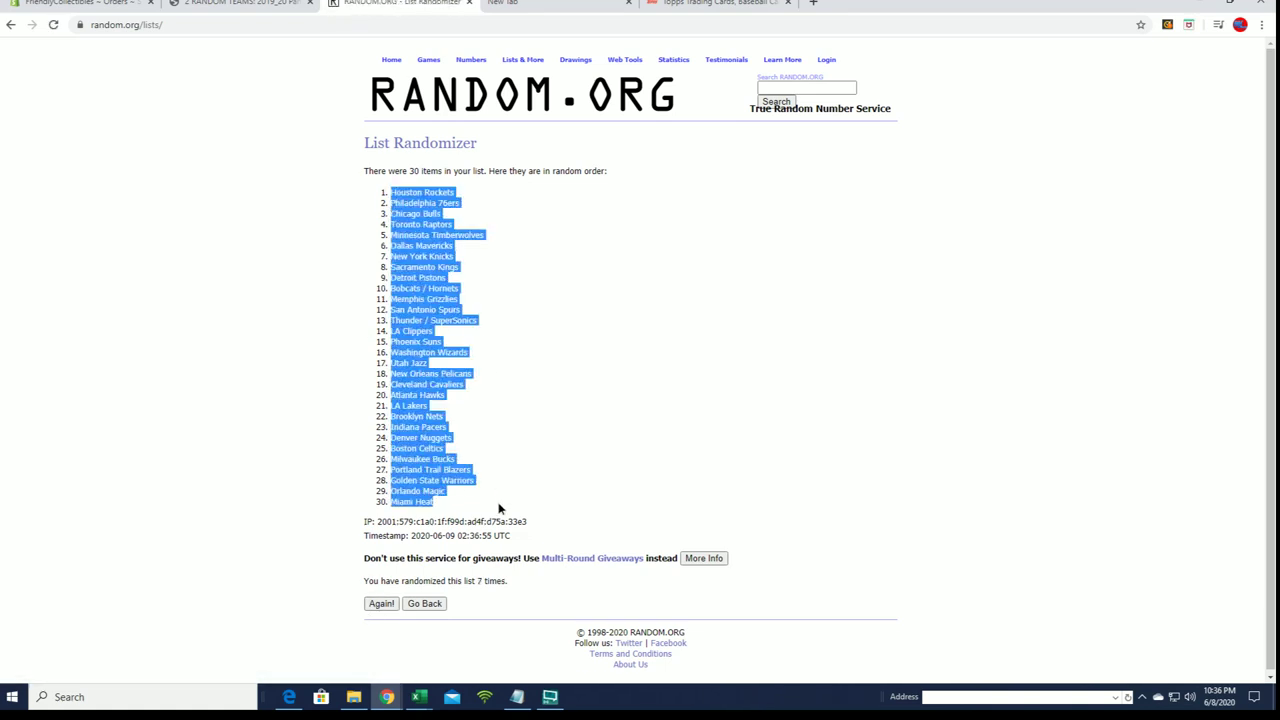
right_click(457, 352)
click(482, 357)
key(alt+Tab)
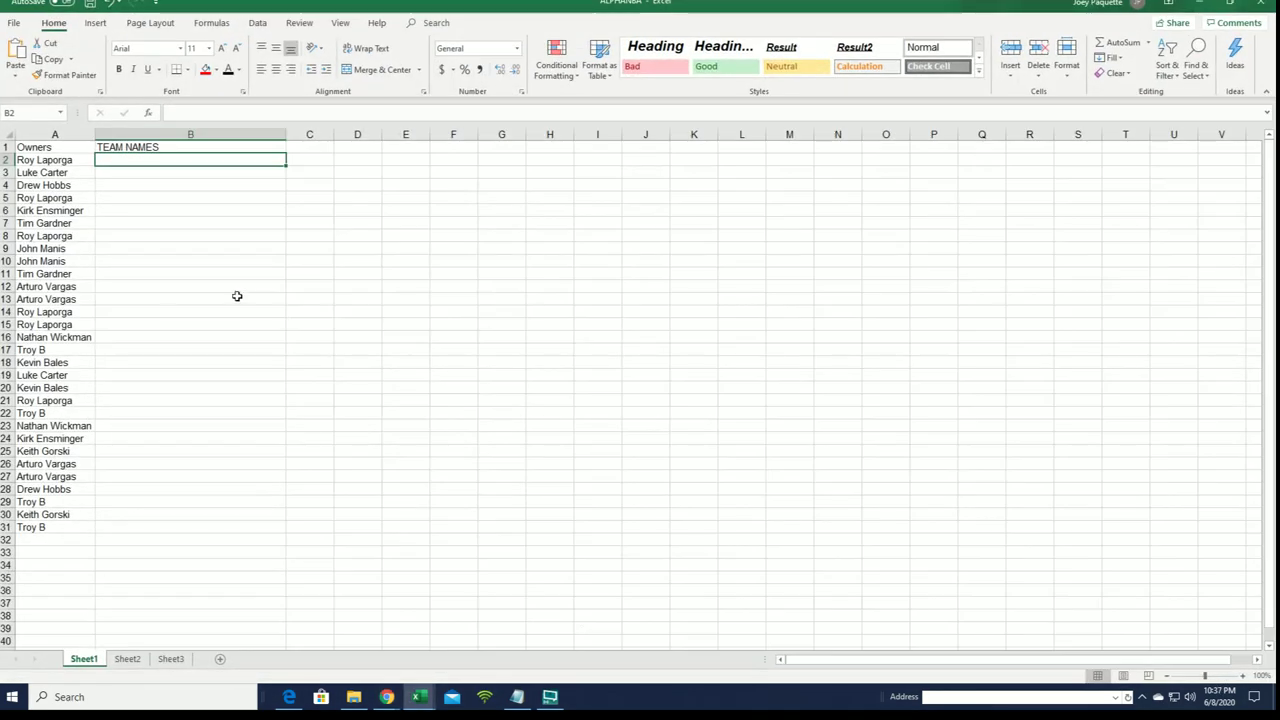
Paste the shuffled team names as plain text into column B from B2
click(237, 294)
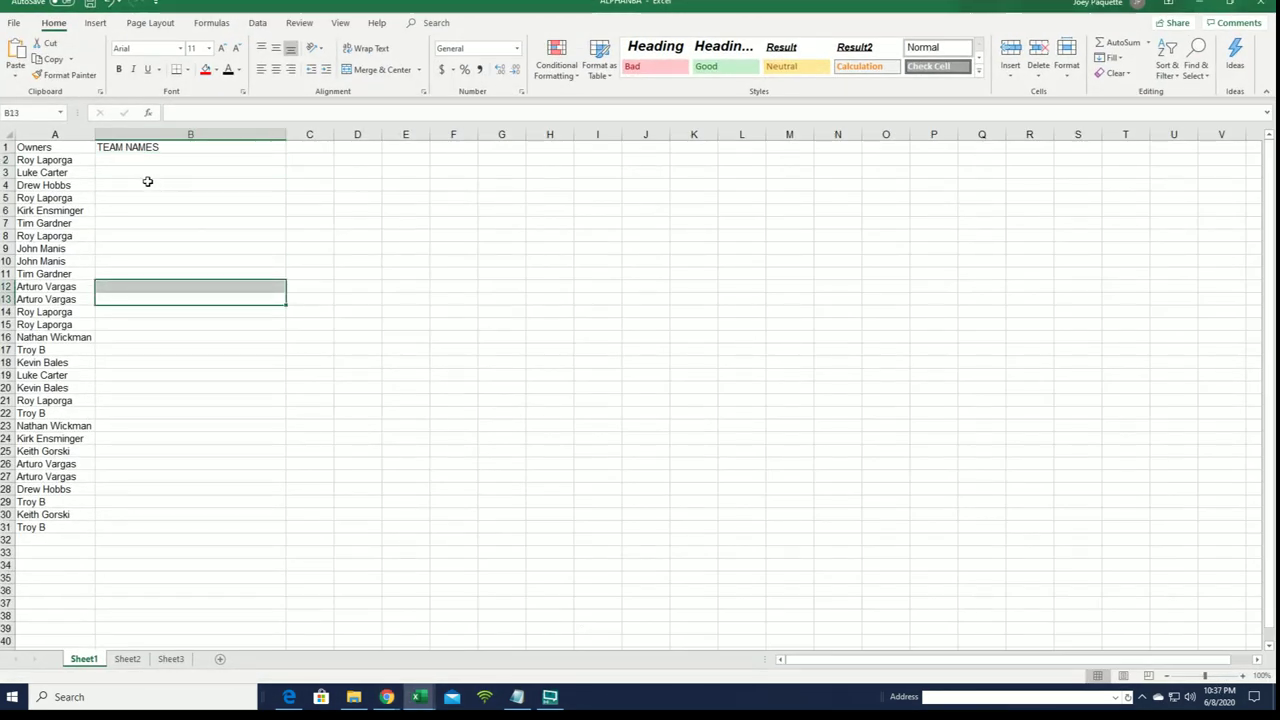
click(131, 160)
right_click(133, 160)
click(200, 236)
click(114, 153)
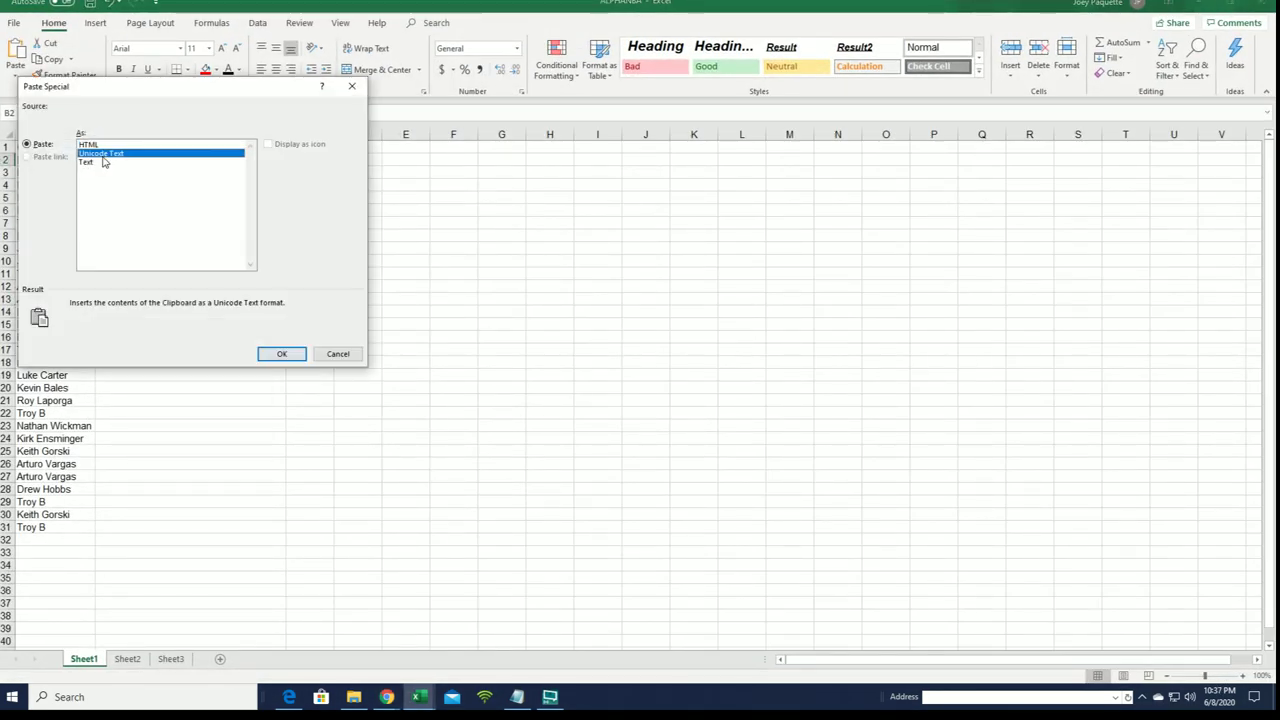
click(103, 162)
click(284, 355)
Make columns A and B bold with All Borders
click(300, 340)
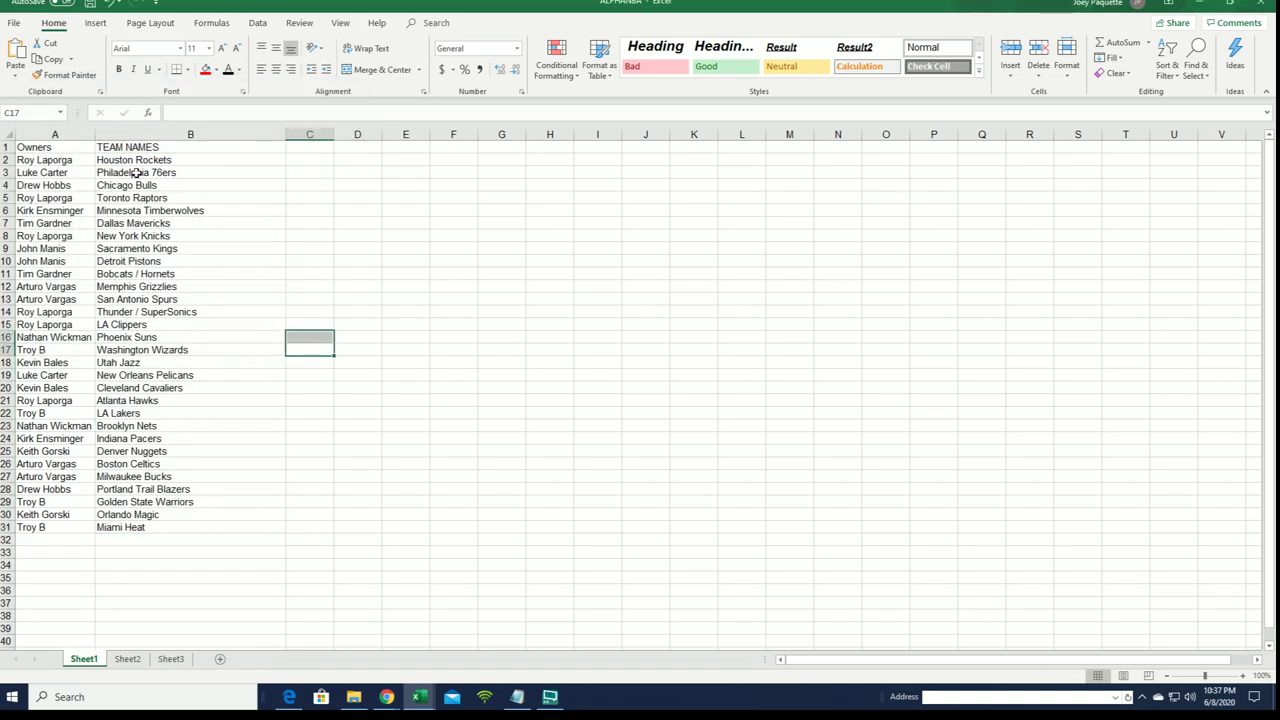
drag(55, 134, 98, 146)
click(118, 69)
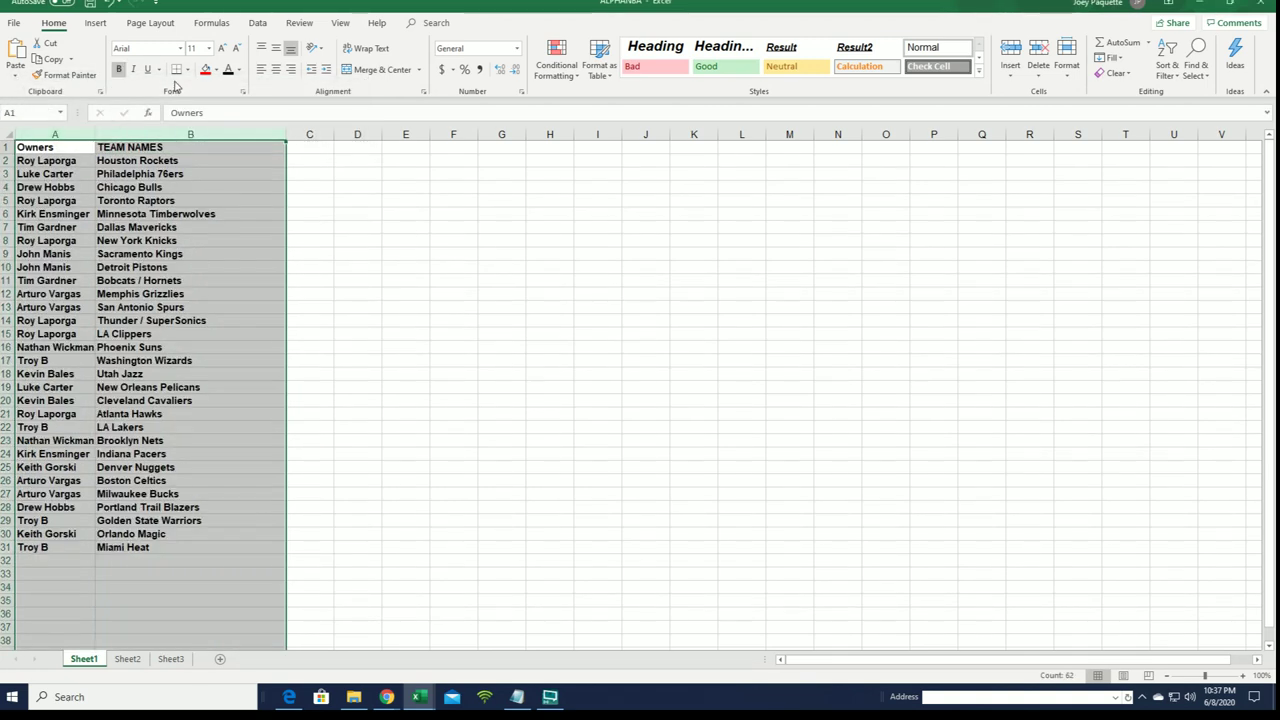
click(187, 69)
click(226, 186)
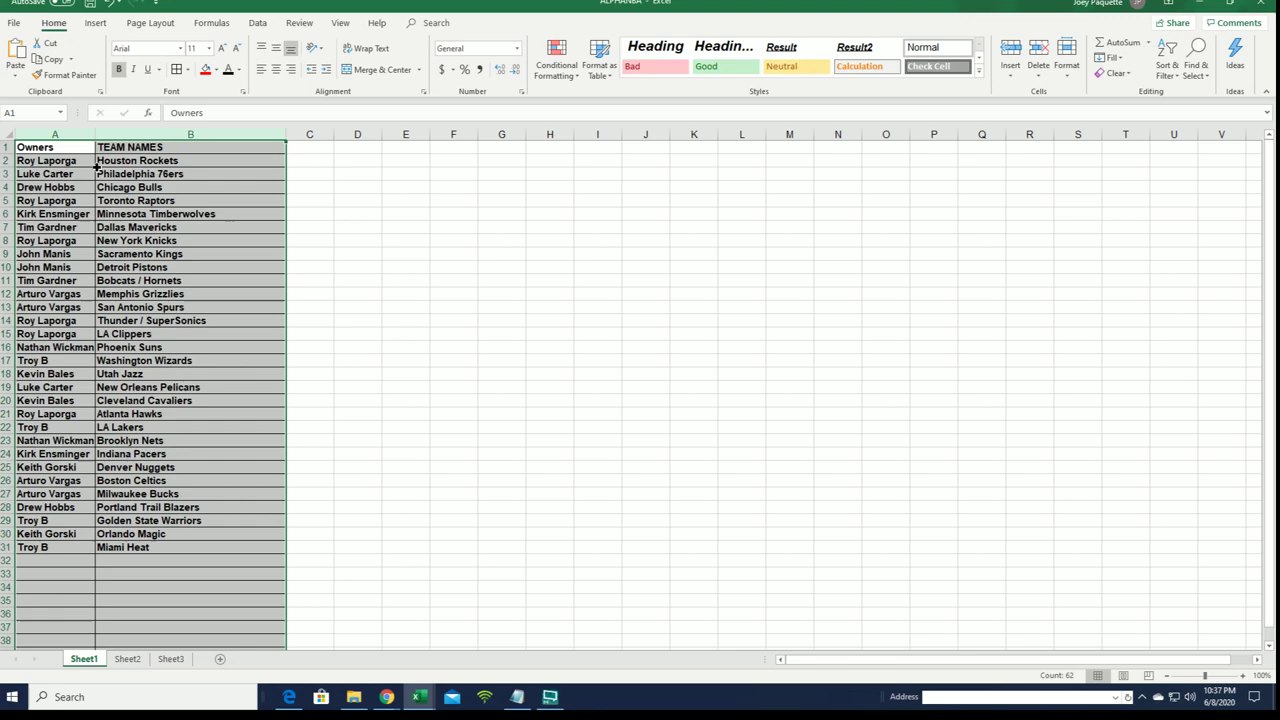
key(Down)
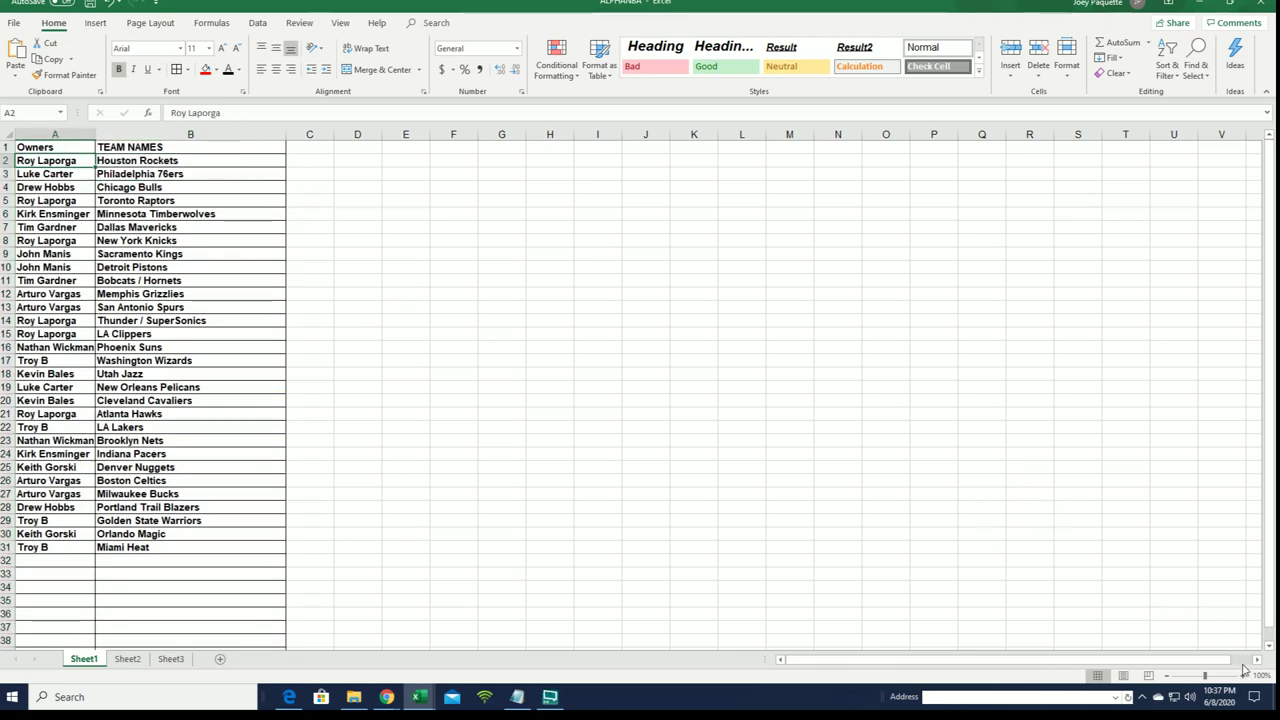
Zoom the sheet to 120% and autofit column A to the owner names
click(1243, 676)
click(1243, 676)
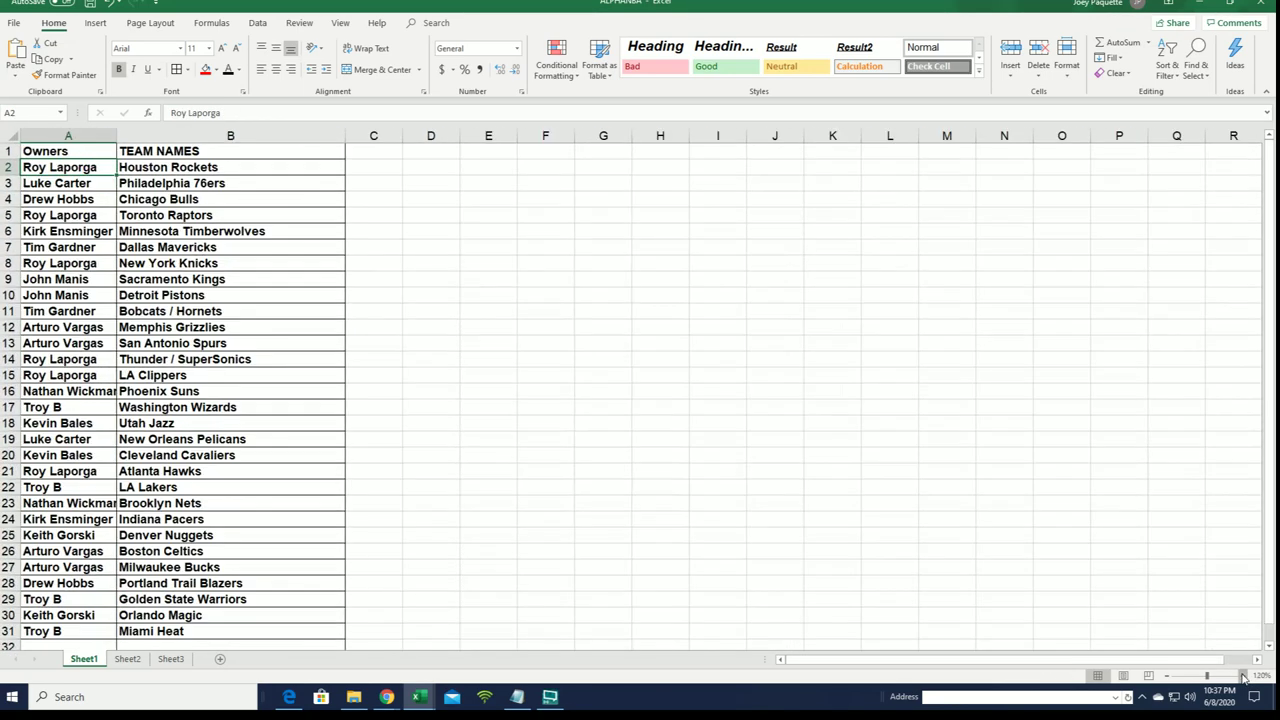
double_click(116, 135)
click(496, 279)
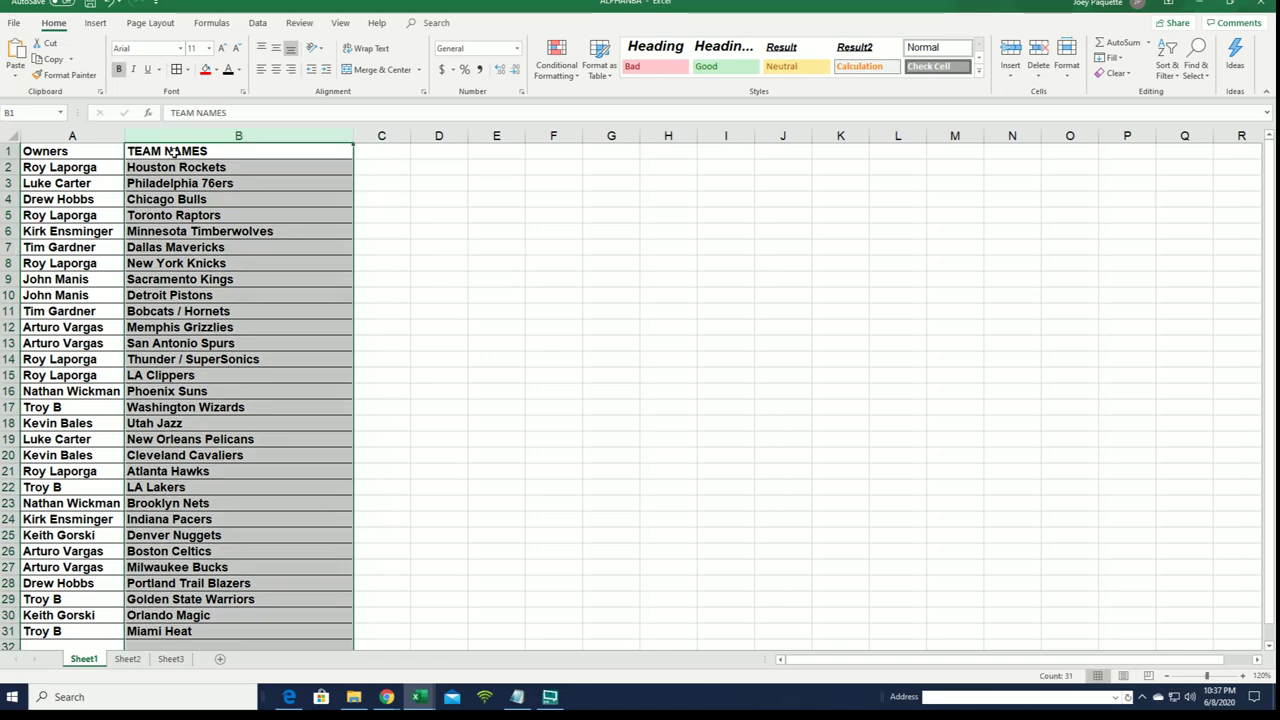
Sort rows A to Z by team name, expanding the selection to keep owners paired
click(238, 135)
click(1166, 70)
click(1193, 92)
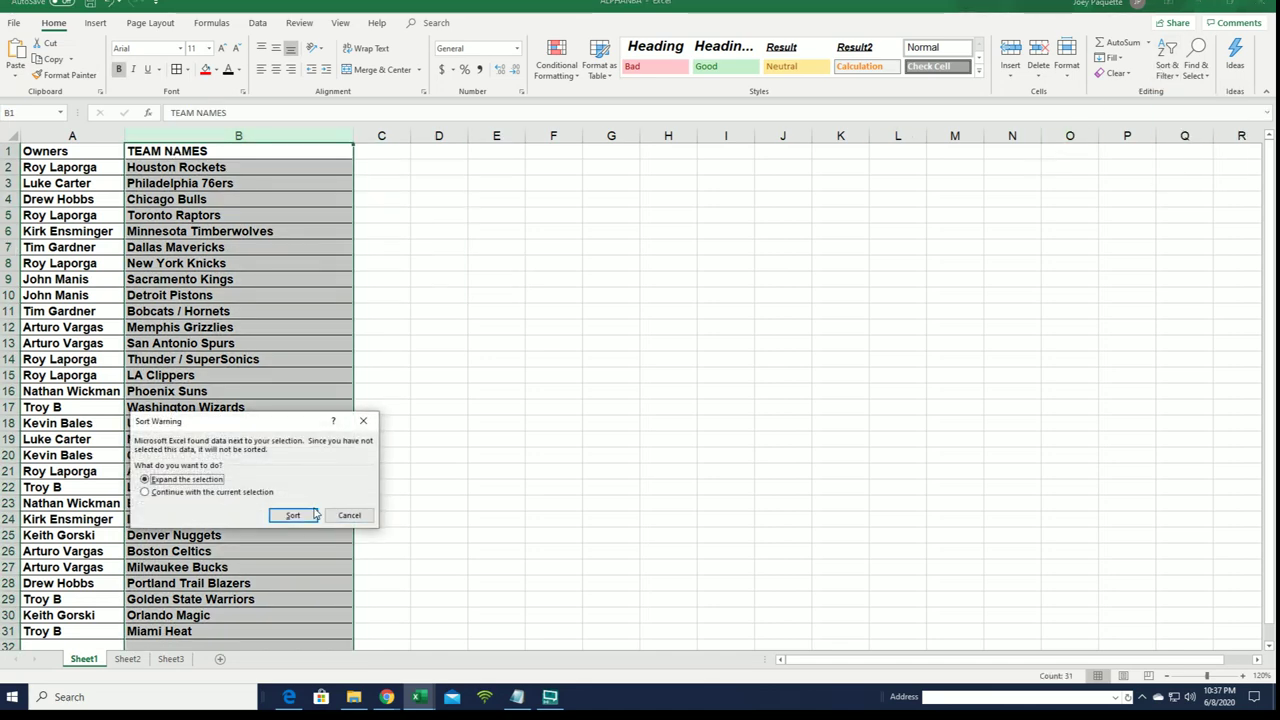
click(300, 516)
click(496, 415)
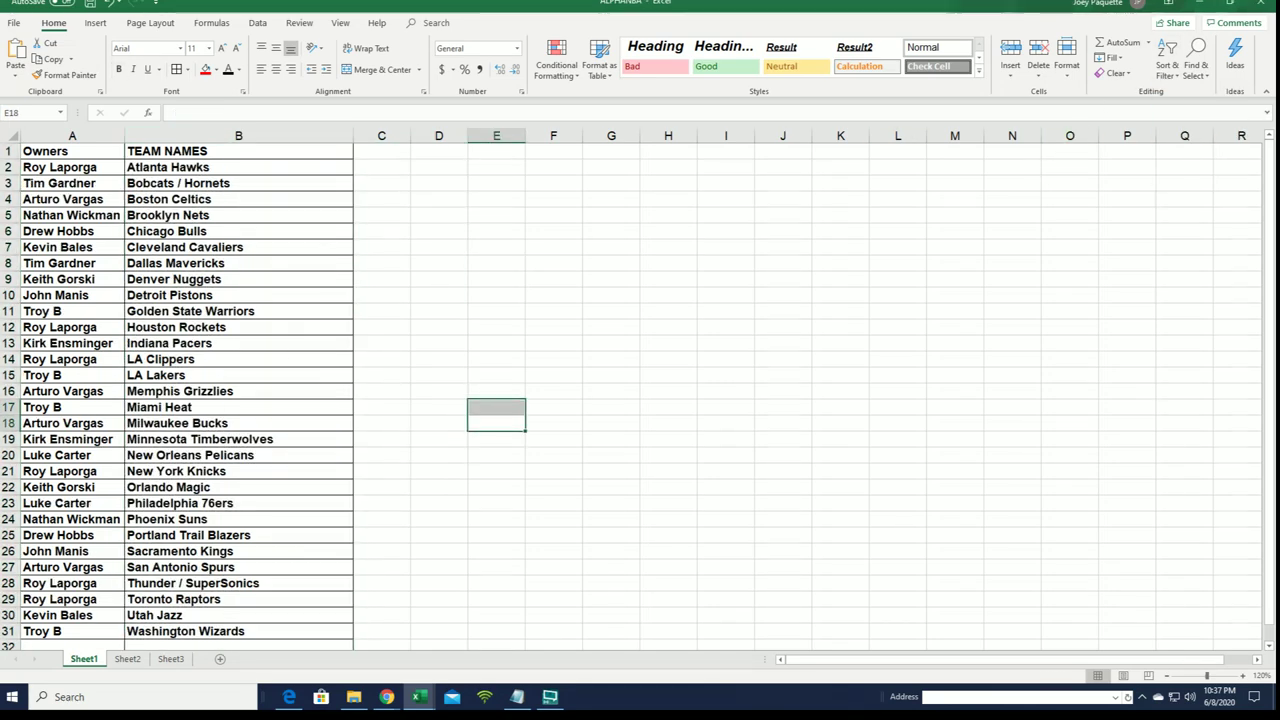